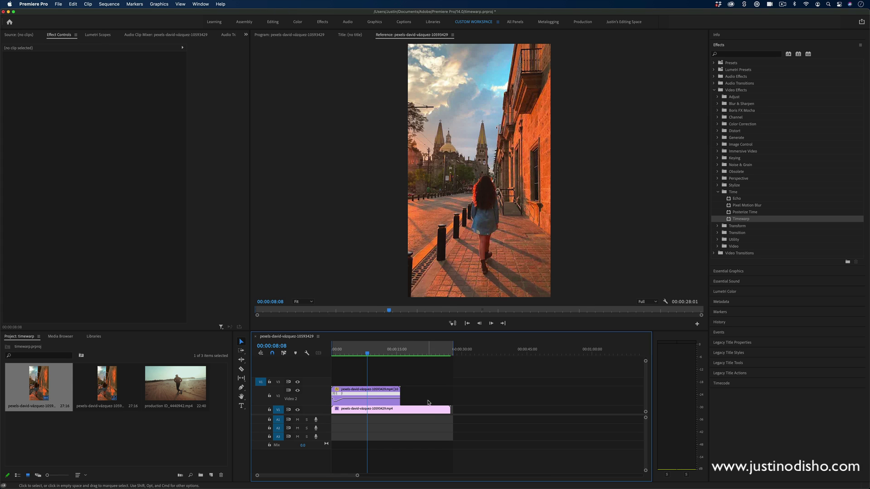
Step: Delete both stacked clips and place a fresh copy of the street clip on Video 1
left_click_drag(390, 384, 338, 424)
key("BackSpace")
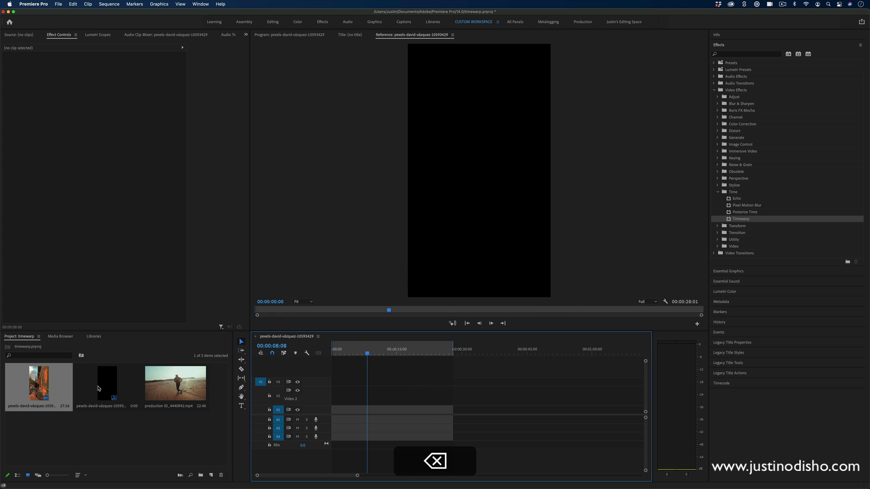
left_click_drag(39, 385, 317, 411)
Step: Check the clip's details in the Info panel and play the sequence from the start
left_click(716, 36)
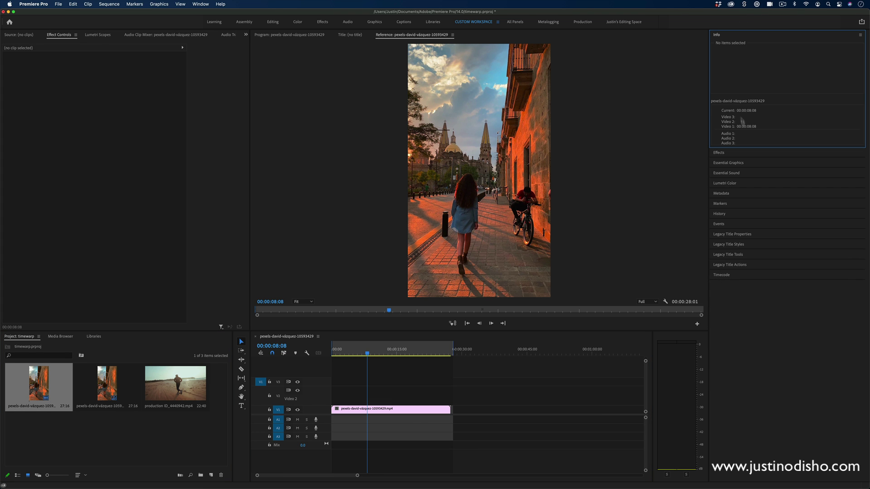
left_click(46, 385)
key("Home")
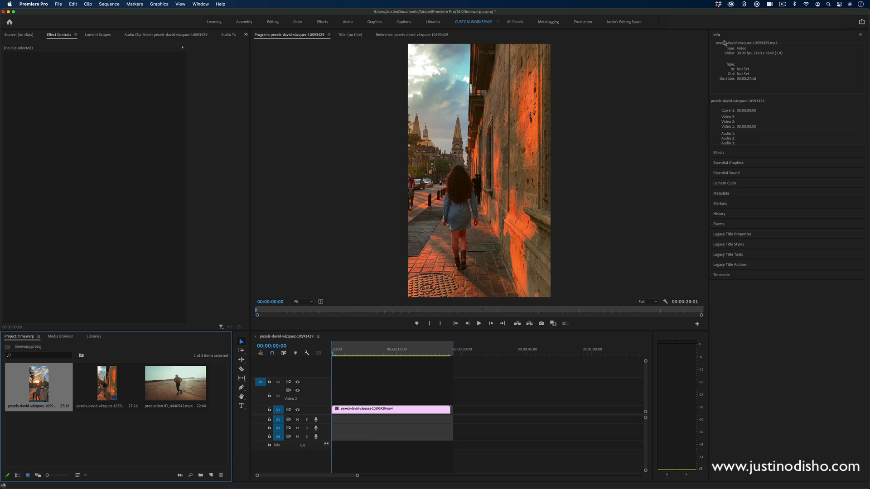
left_click(338, 357)
key("space")
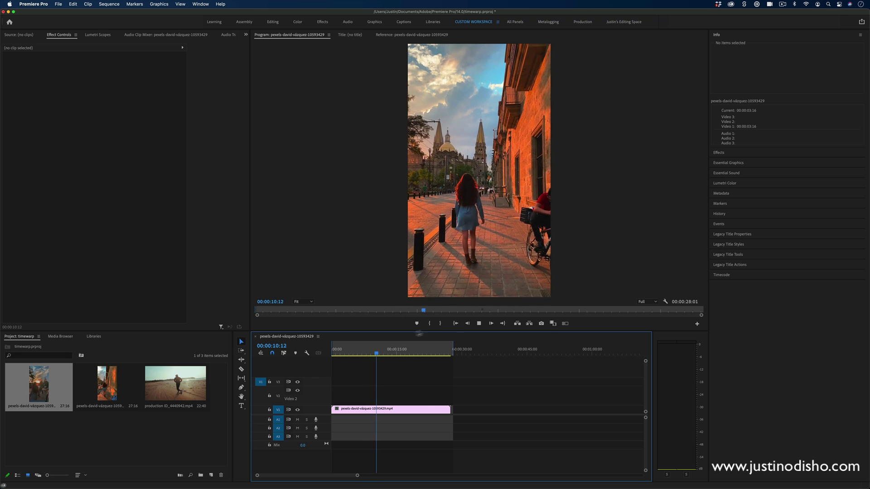
key("space")
Step: Set the street clip to 50% speed, stretching it to 00:00:55:02, and play it from the start
right_click(424, 409)
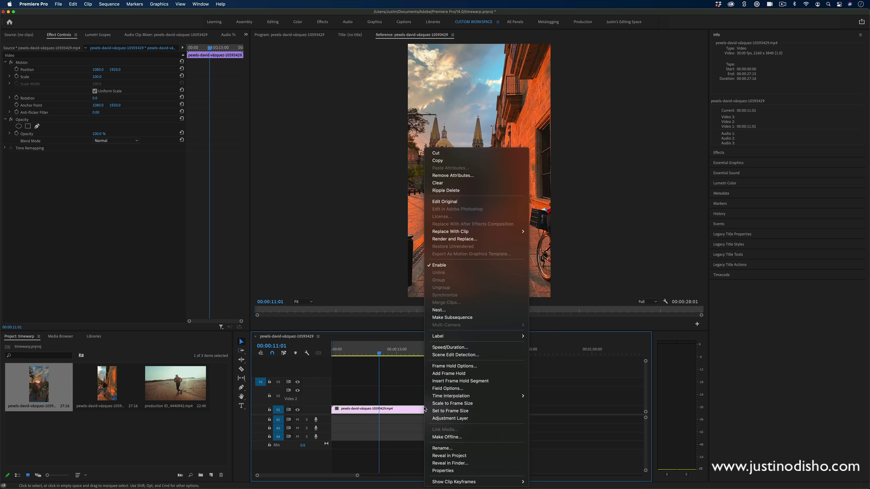
left_click(453, 347)
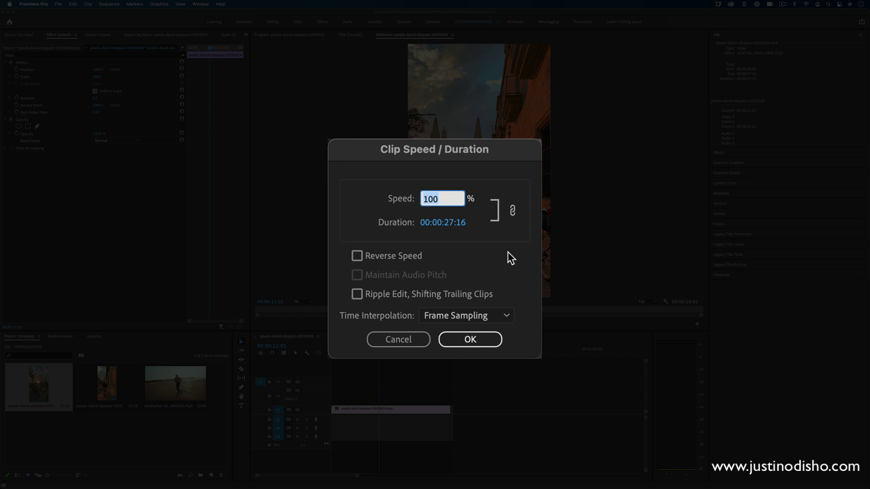
type("50")
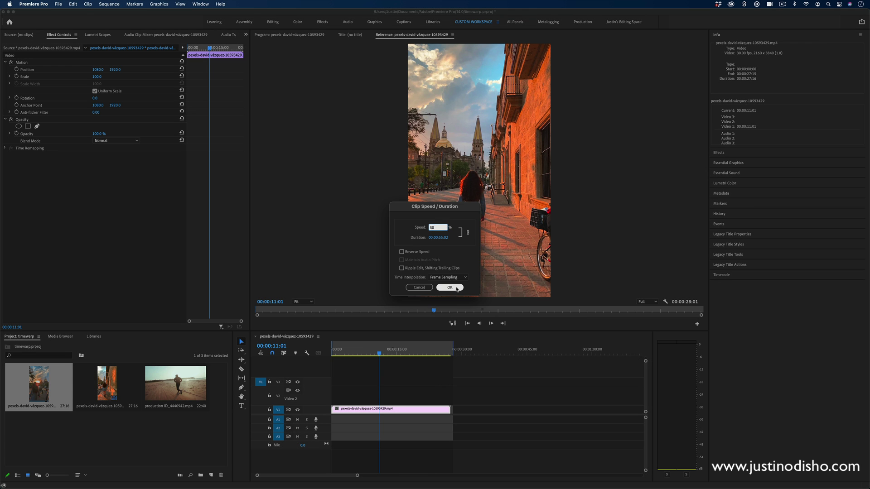
left_click(449, 287)
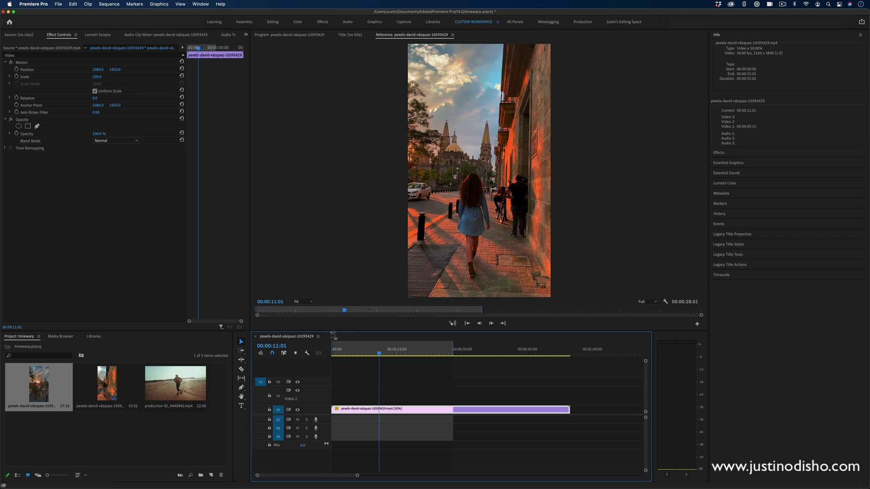
left_click_drag(345, 349, 332, 349)
key("space")
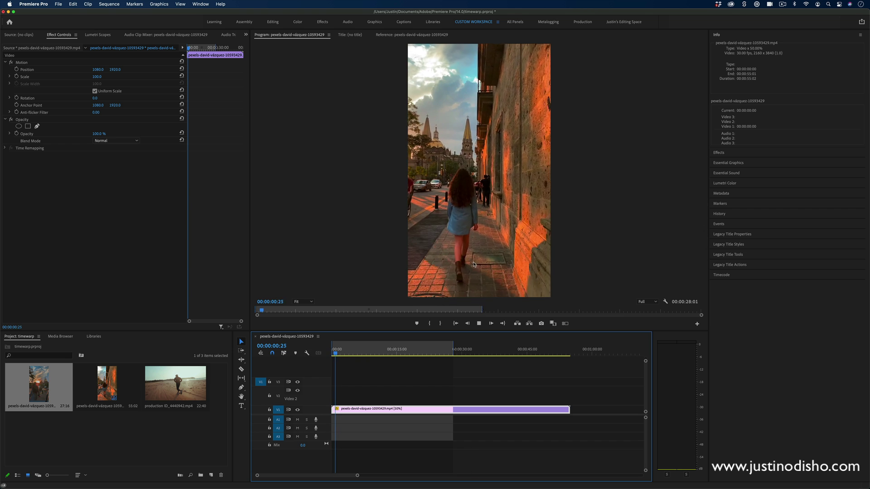
Step: Change the clip's speed to 20%, lengthening it to 00:02:17:20, and preview the result
right_click(424, 412)
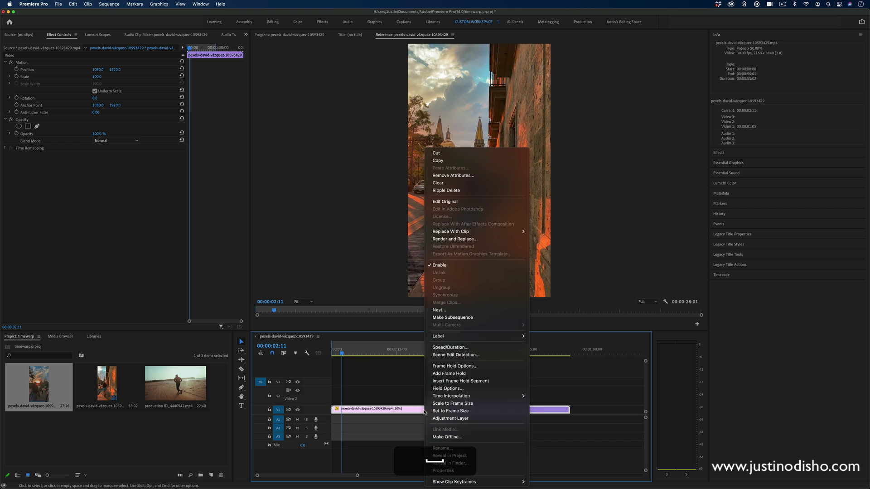
left_click(448, 350)
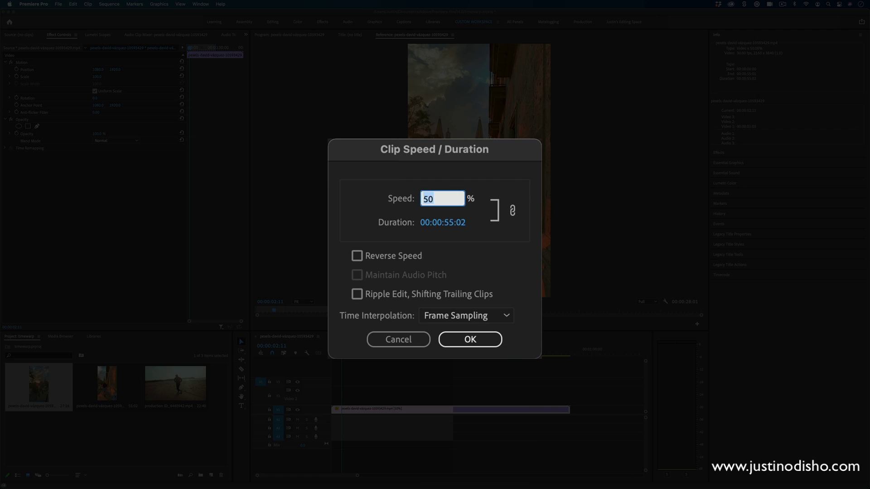
type("20")
key("Return")
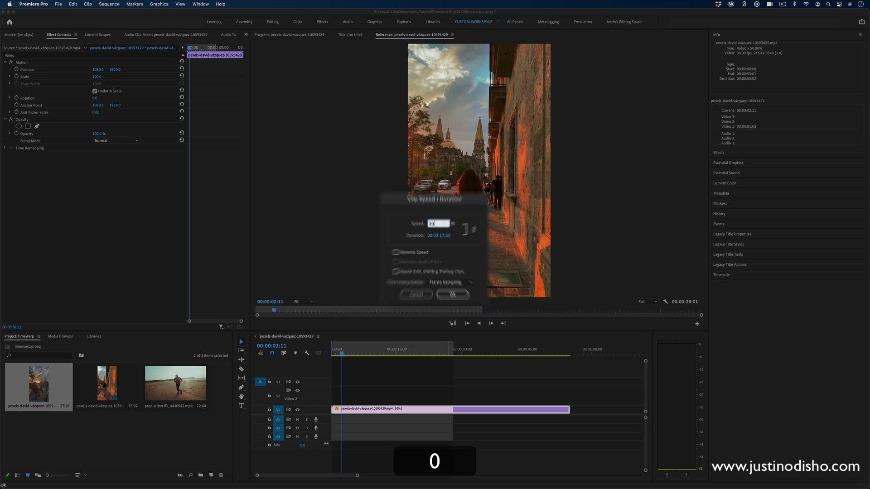
key("space")
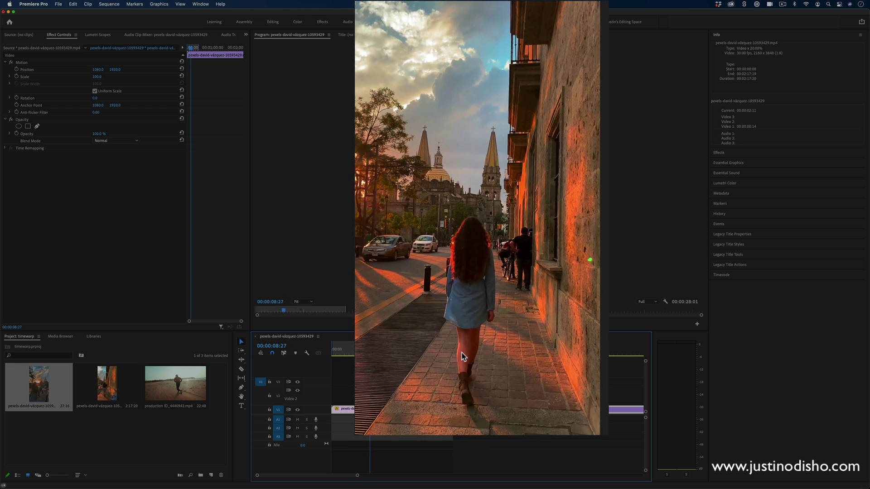
key("space")
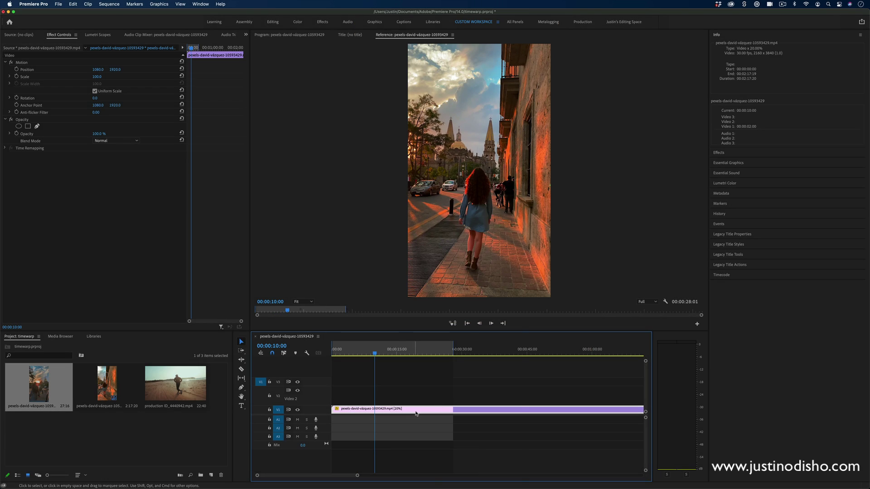
Step: Switch the 20% clip's time interpolation to Optical Flow in Speed/Duration
right_click(415, 412)
left_click(438, 347)
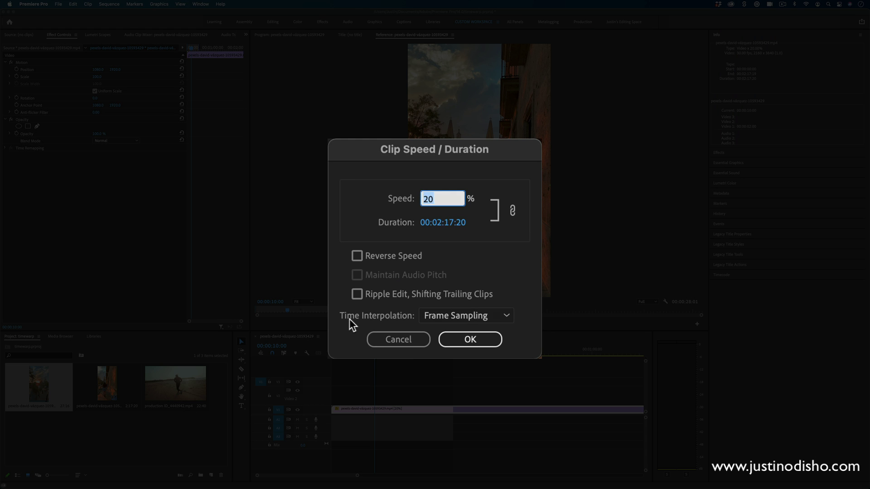
left_click(399, 277)
left_click(448, 277)
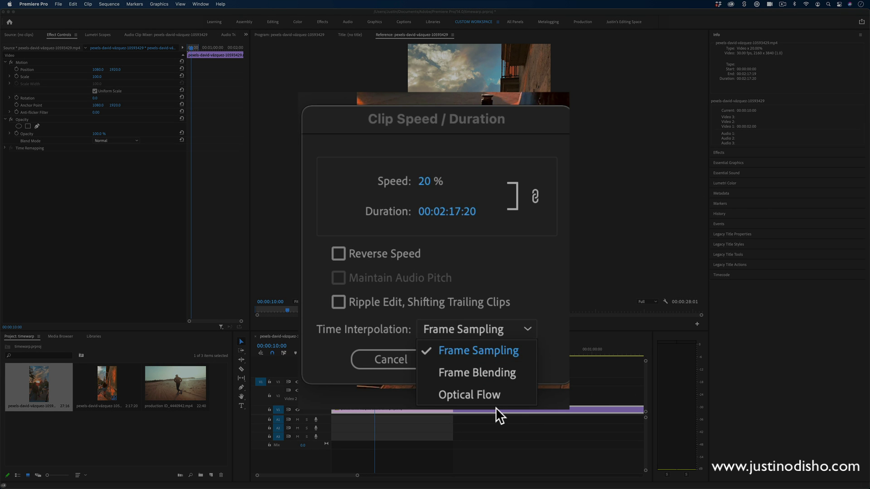
left_click(499, 396)
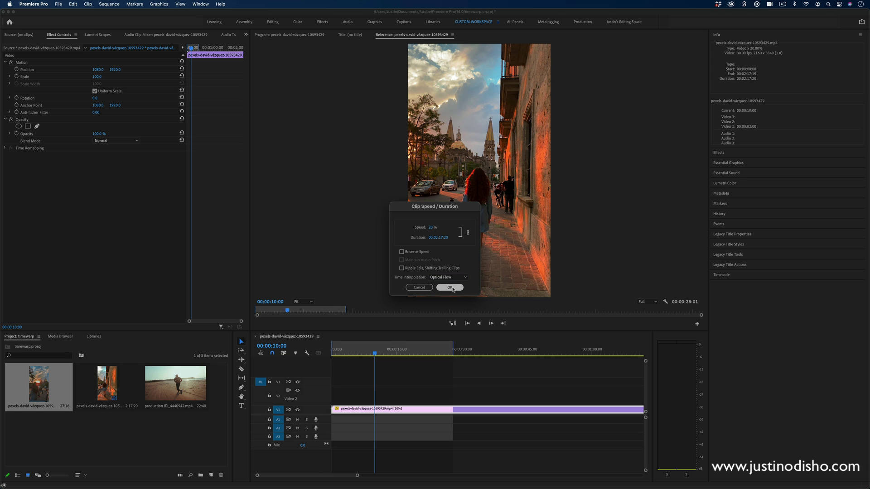
left_click(451, 288)
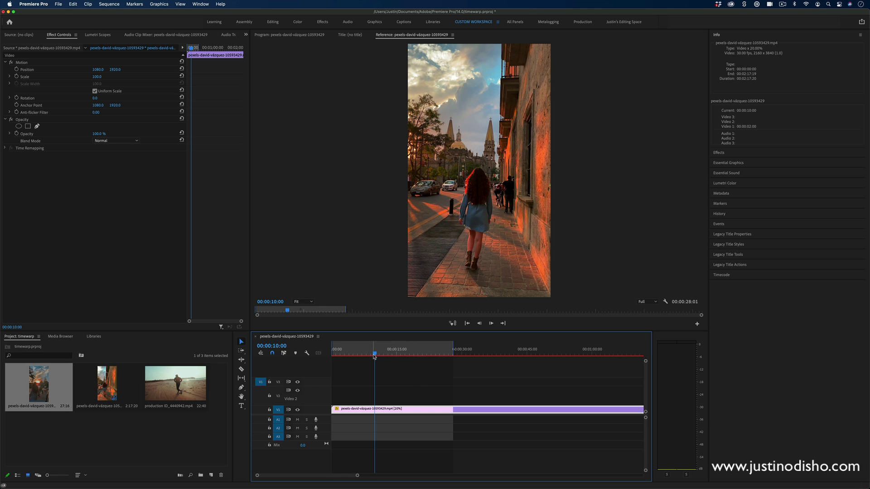
Step: Mark in and out points around the first 12 seconds and render previews for that range
left_click_drag(357, 475, 434, 475)
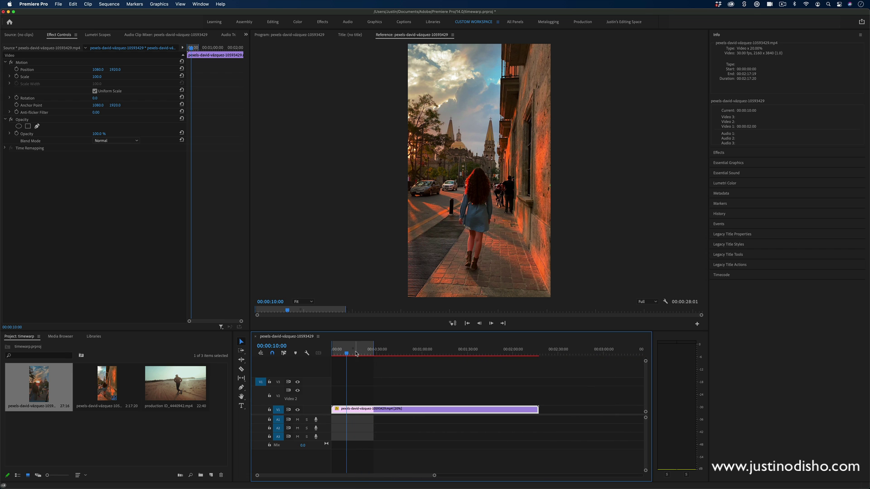
key("Home")
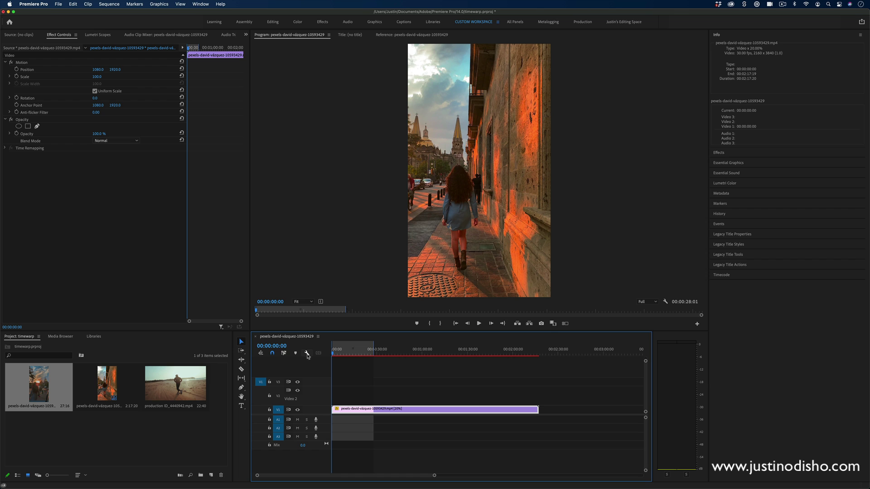
key("i")
left_click_drag(355, 355, 350, 355)
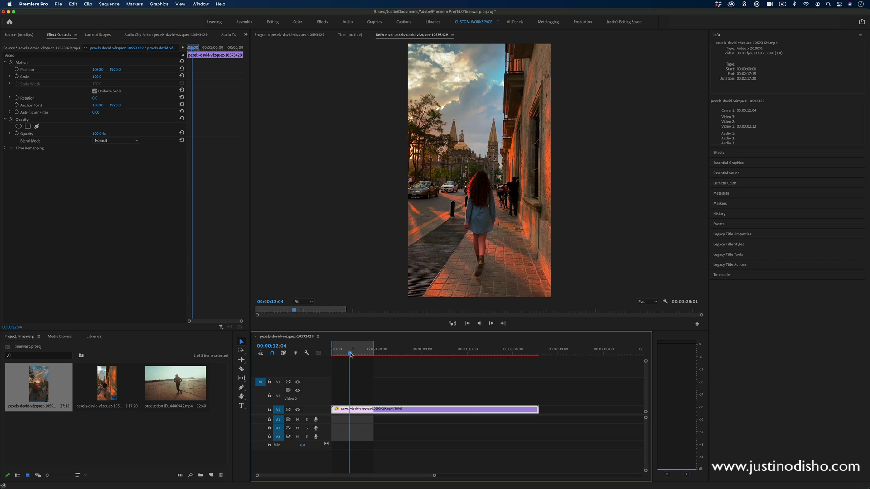
key("o")
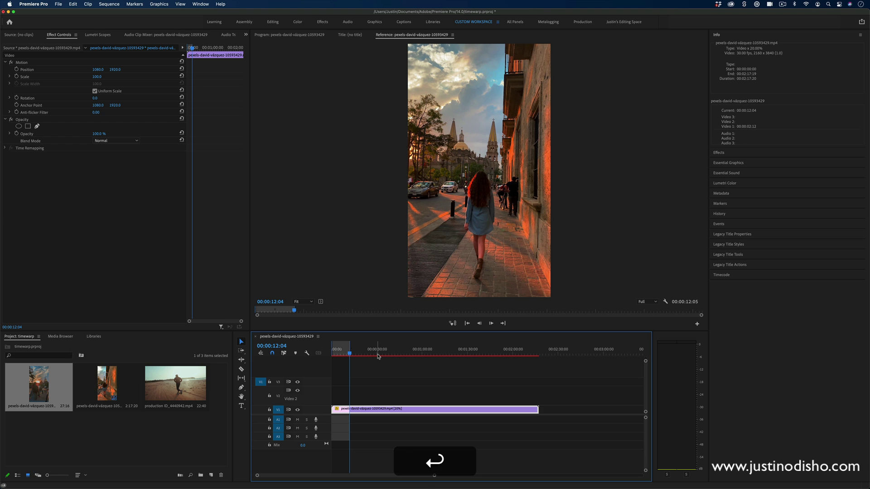
key("Return")
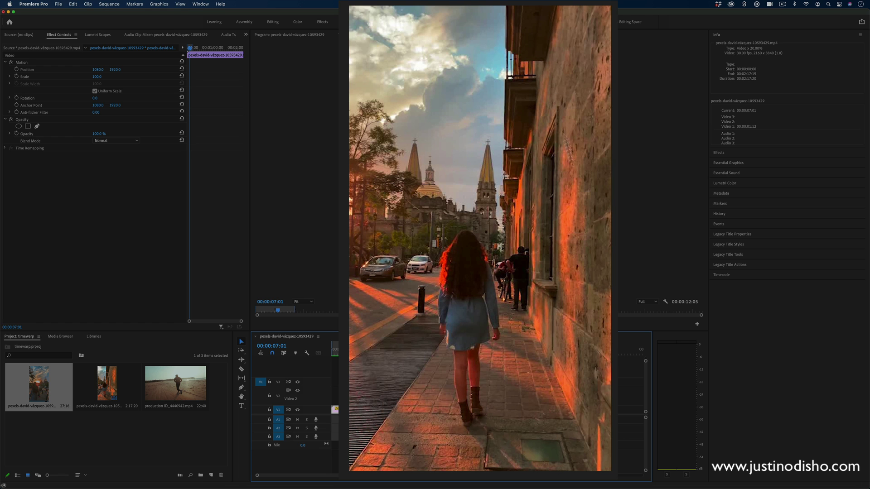
Step: Play back the rendered slow-motion section from the first frame
key("Home")
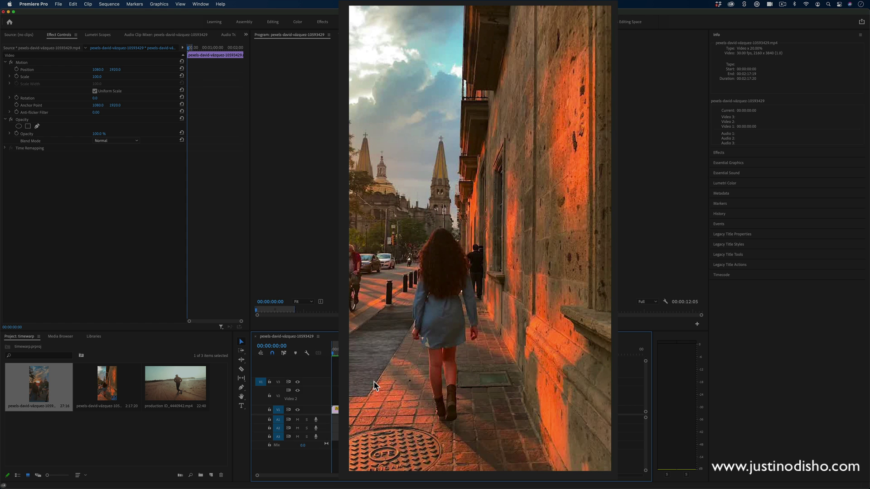
key("space")
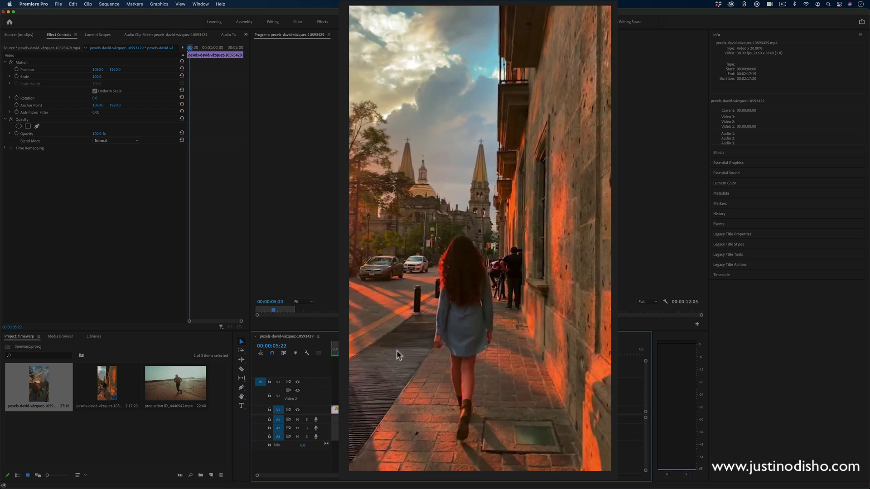
key("space")
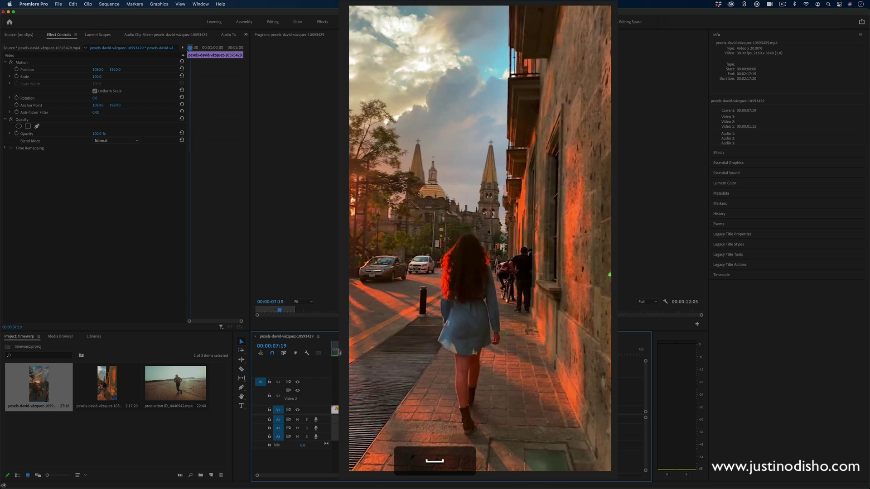
key("space")
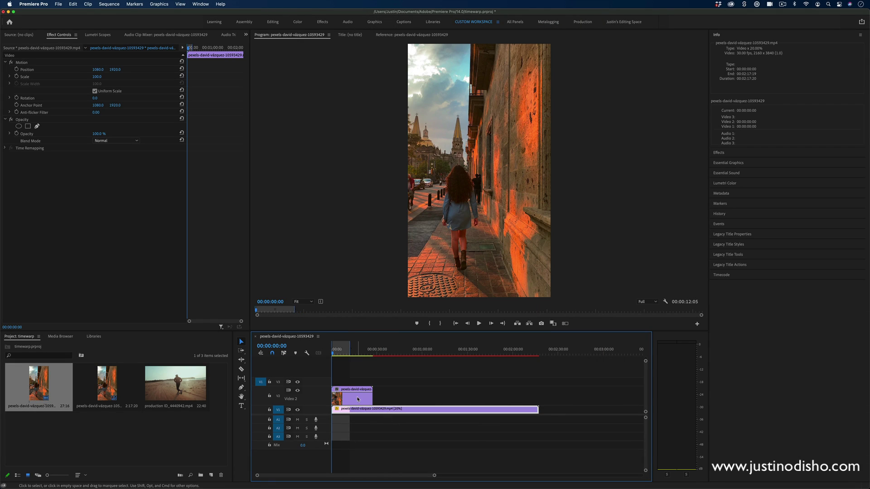
left_click(720, 153)
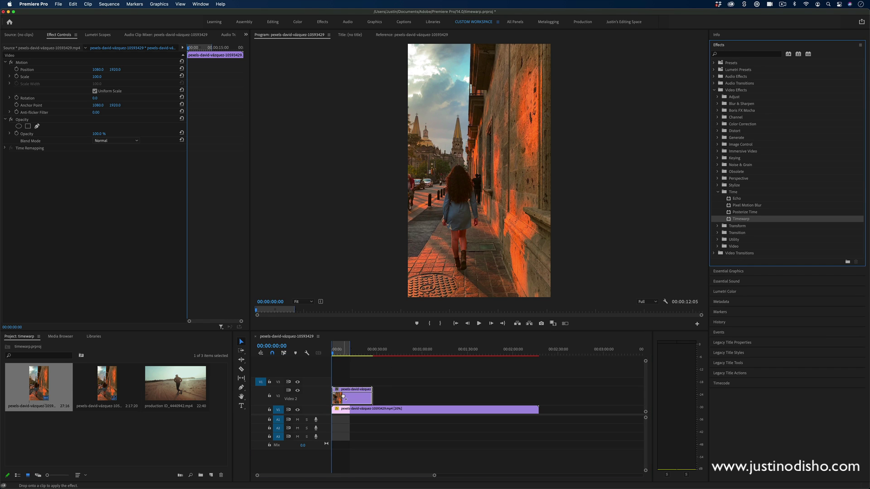
left_click_drag(344, 397, 346, 398)
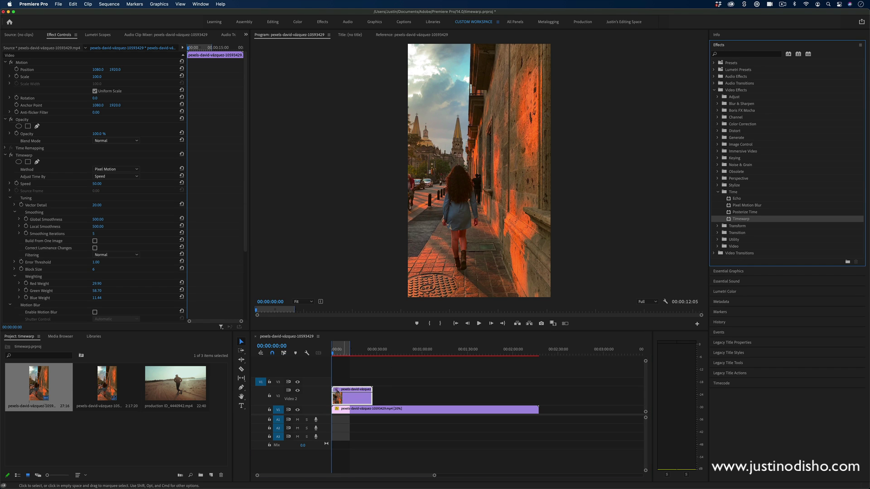
left_click(97, 184)
type("20")
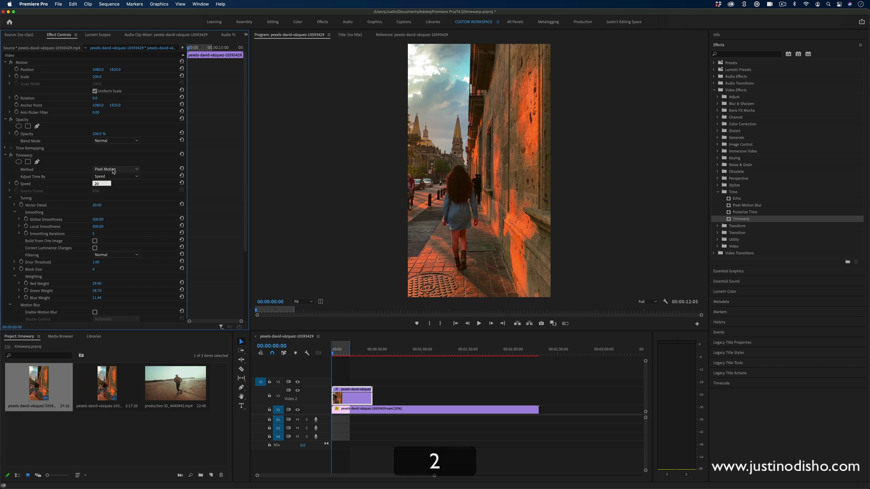
left_click(115, 169)
left_click(116, 191)
key("space")
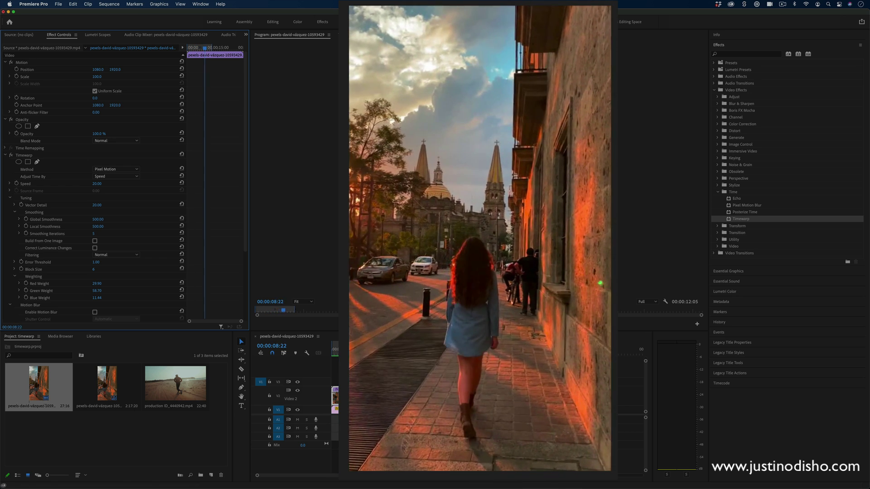
left_click(336, 355)
key("space")
key("space")
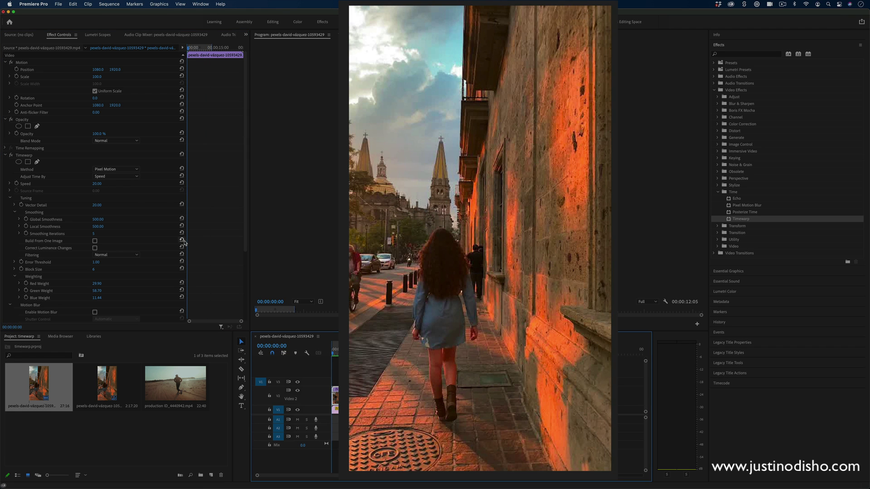
key("space")
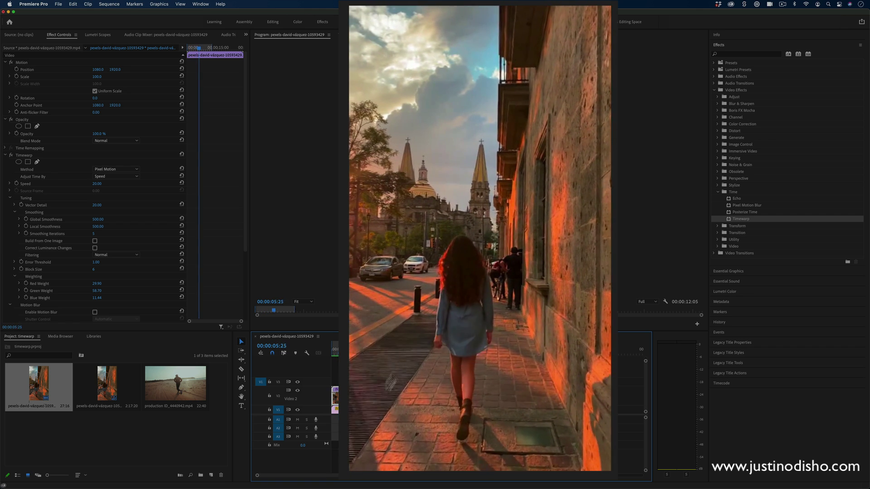
key("space")
key("Home")
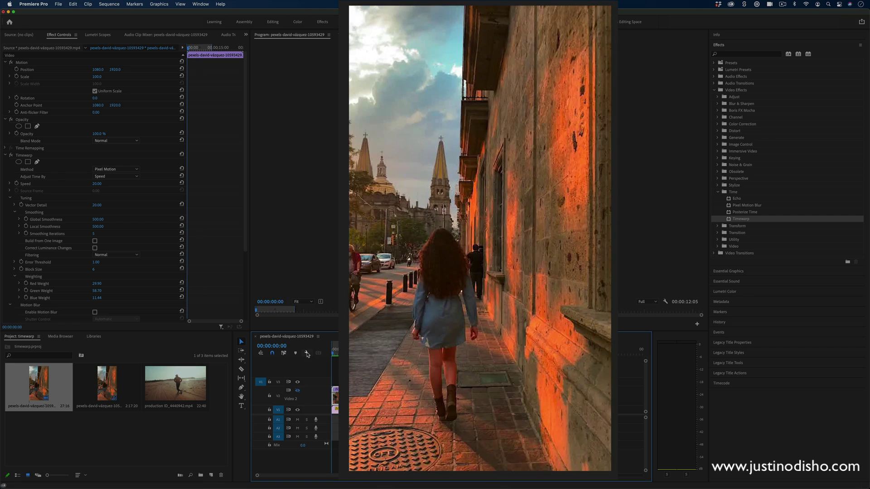
key("space")
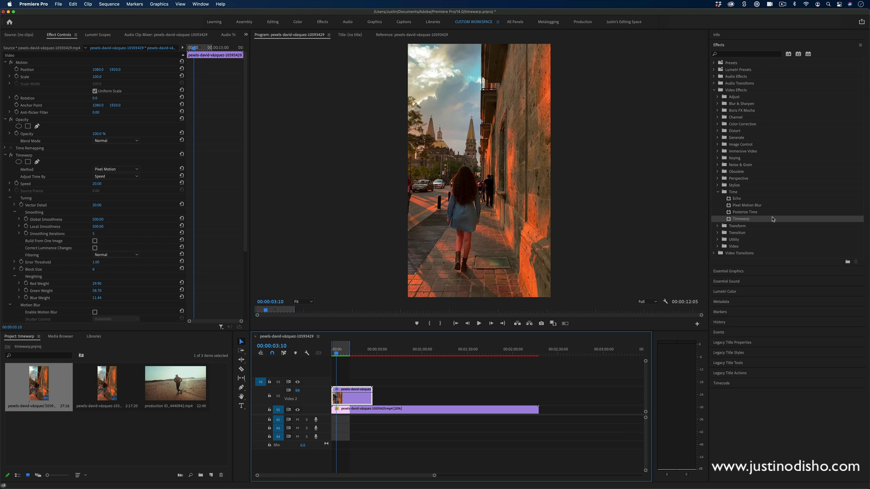
Step: Apply the Timewarp effect from Video Effects > Time to the V2 clip
left_click_drag(773, 219, 626, 280)
left_click_drag(282, 405, 348, 396)
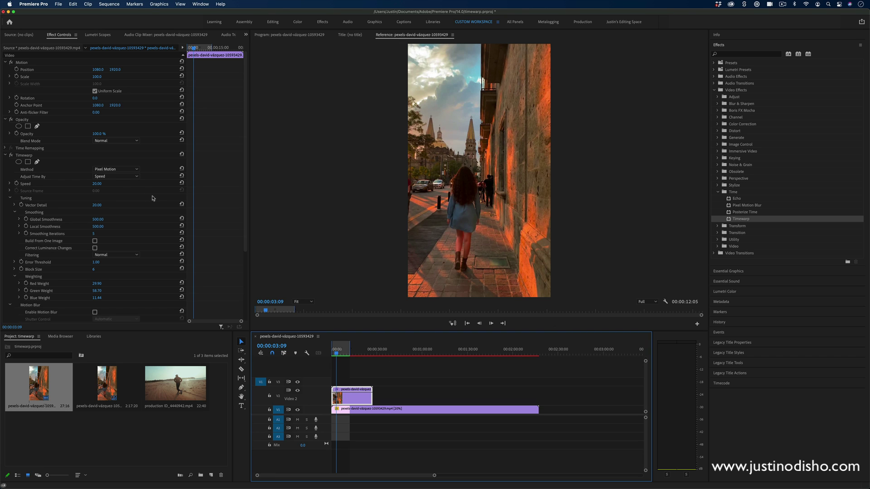
scroll(152, 198, "down", 1)
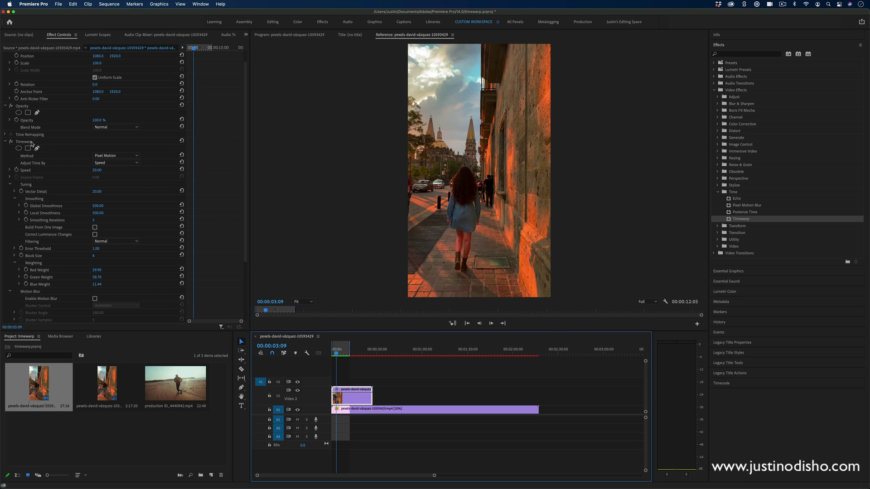
scroll(53, 153, "down", 1)
scroll(53, 168, "down", 1)
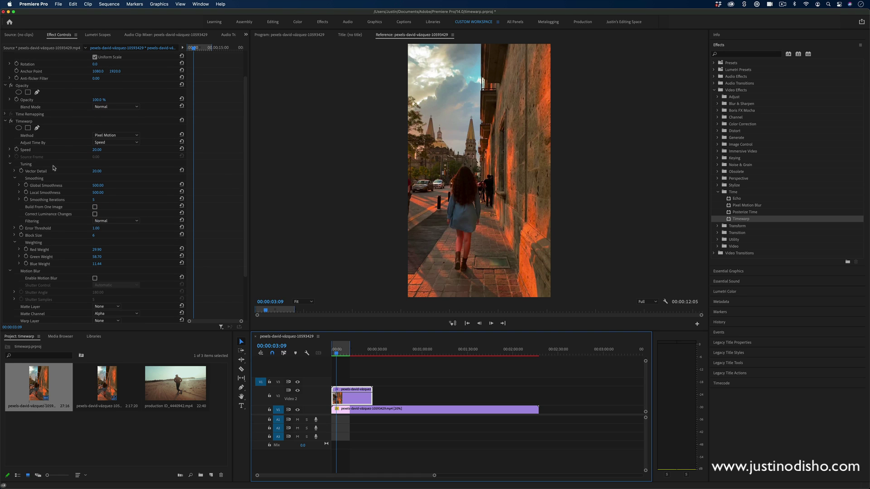
Step: Review Timewarp's Global and Local Smoothness settings in Effect Controls
left_click(29, 166)
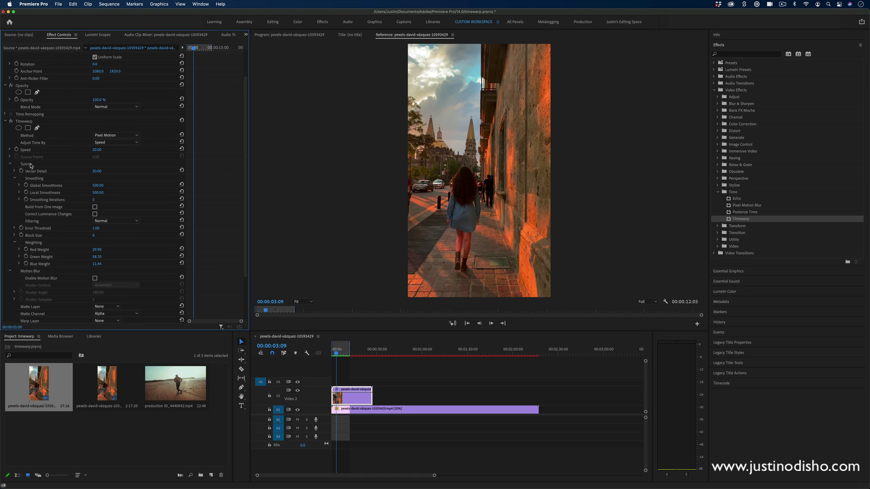
left_click(52, 186)
left_click(52, 194)
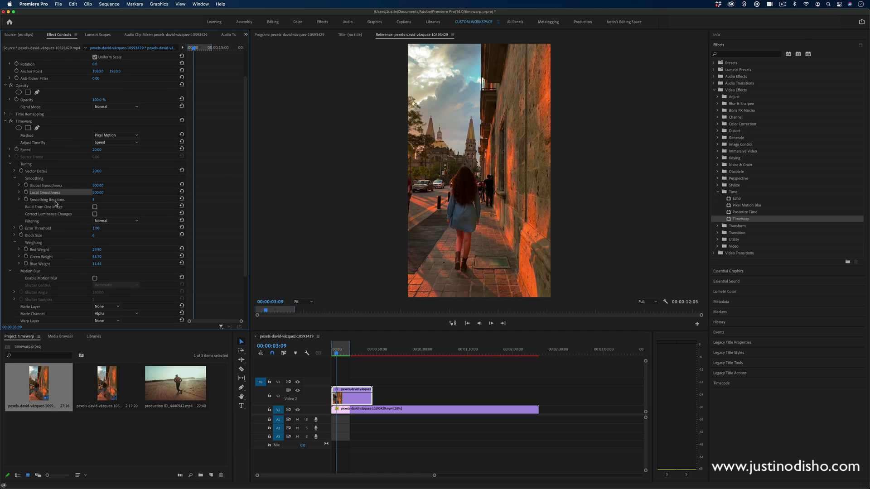
scroll(55, 203, "down", 3)
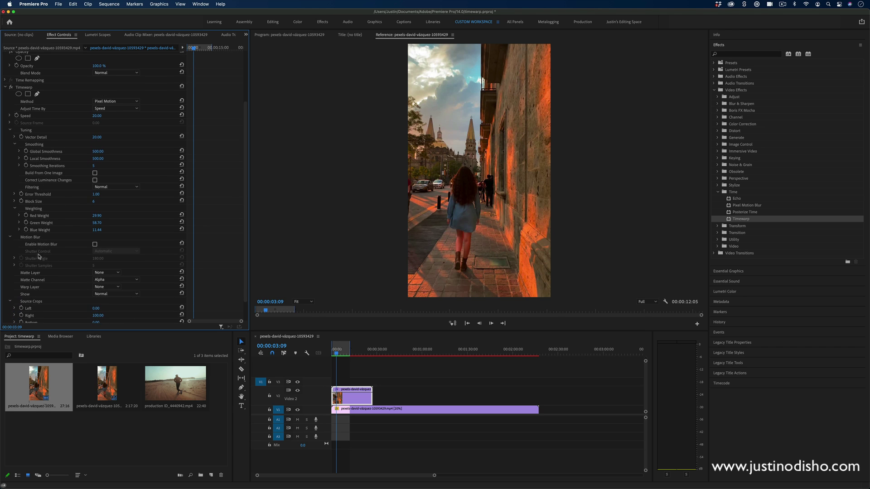
scroll(38, 254, "down", 5)
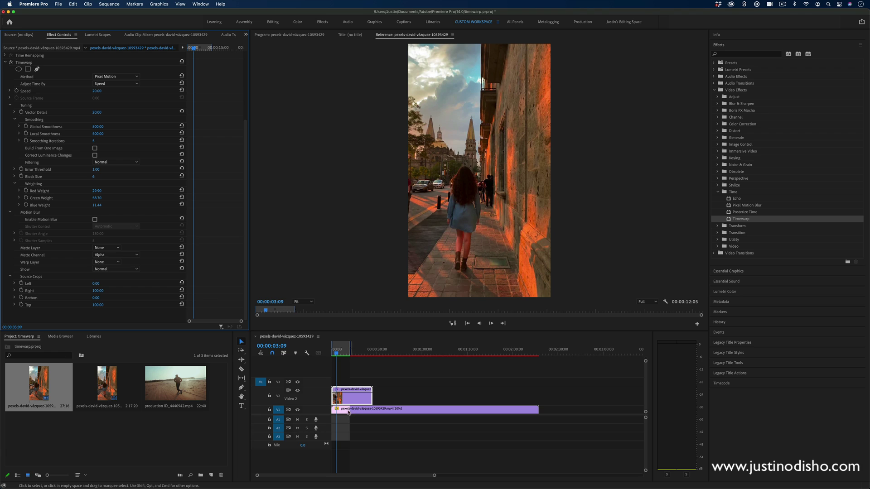
left_click(319, 396)
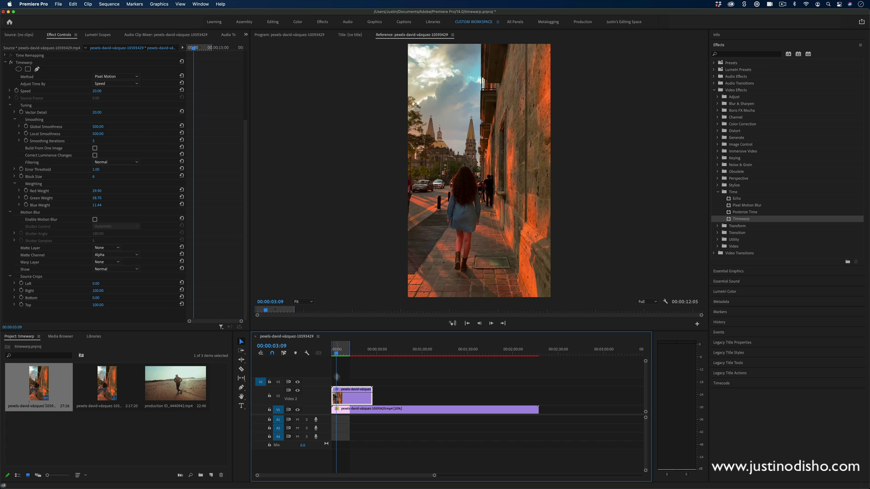
left_click(397, 411)
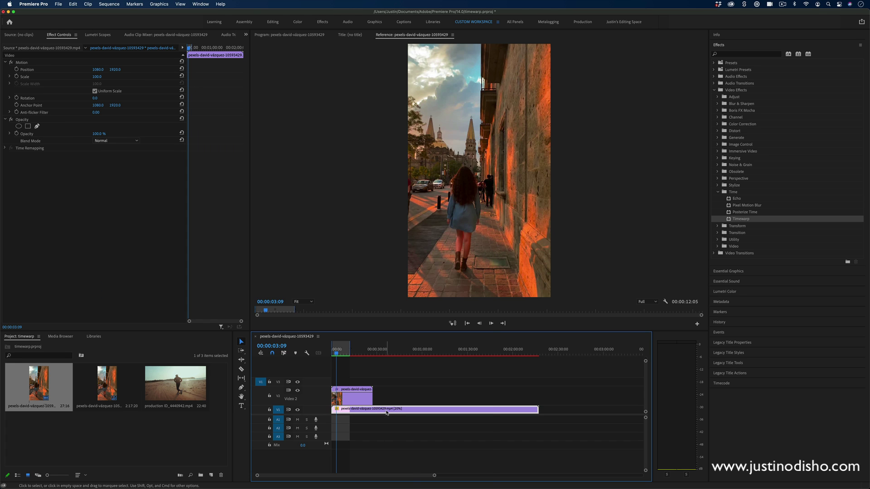
right_click(387, 413)
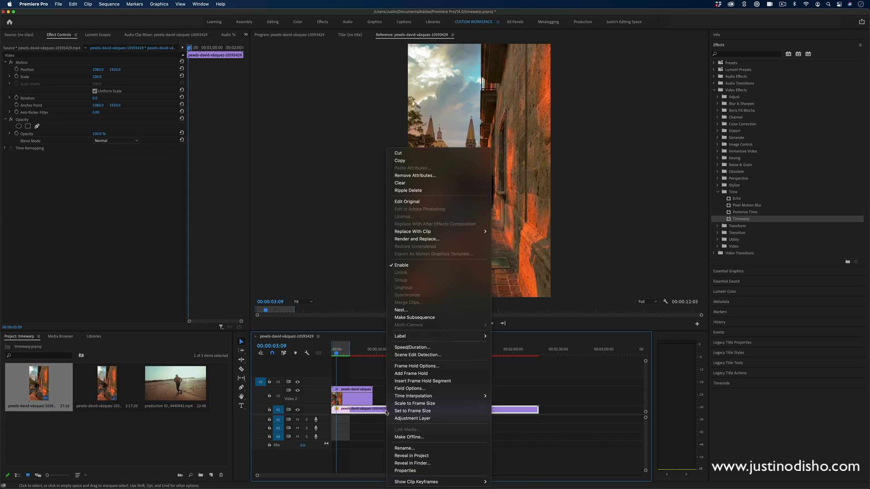
left_click(423, 348)
left_click(419, 287)
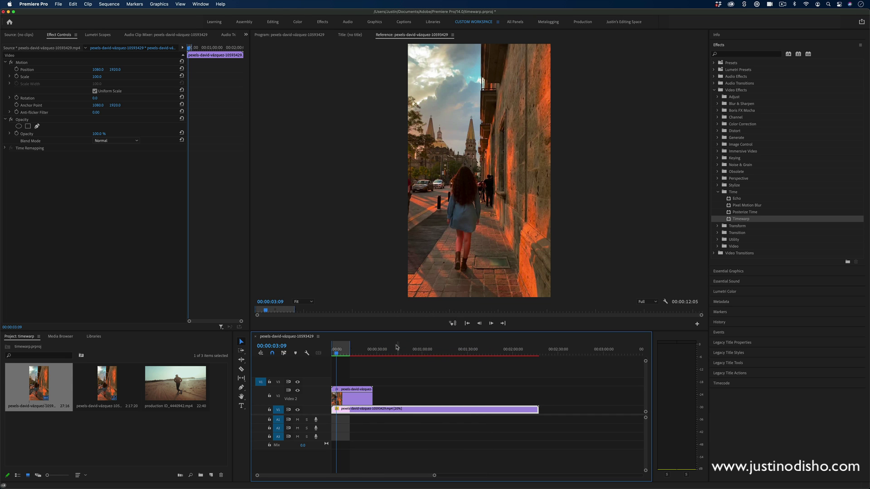
left_click_drag(378, 353, 333, 354)
left_click(357, 401)
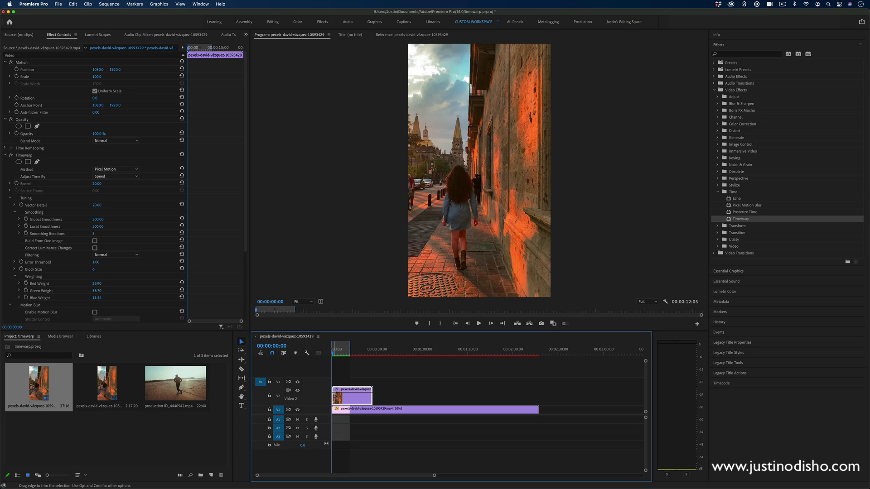
left_click_drag(334, 354, 372, 357)
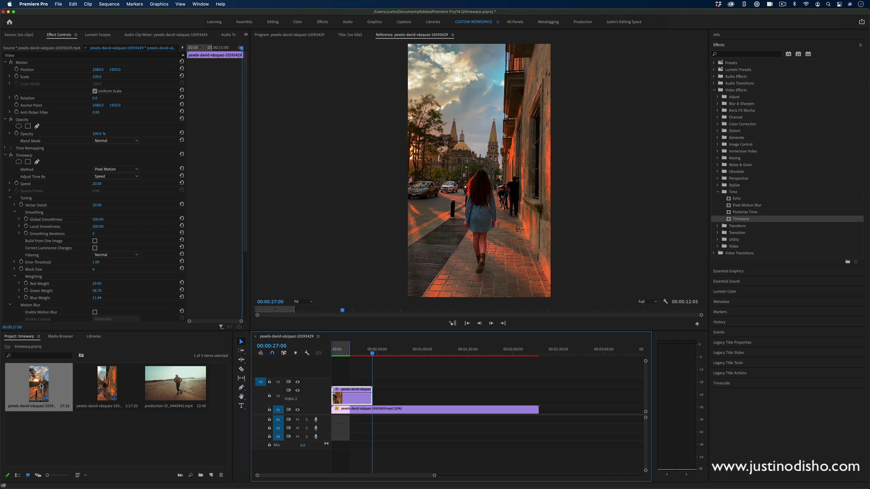
left_click_drag(41, 386, 62, 385)
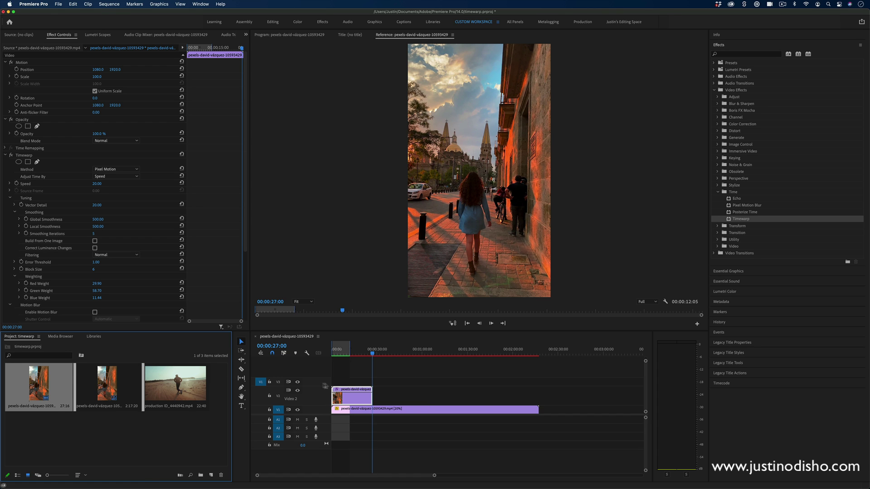
left_click(355, 400)
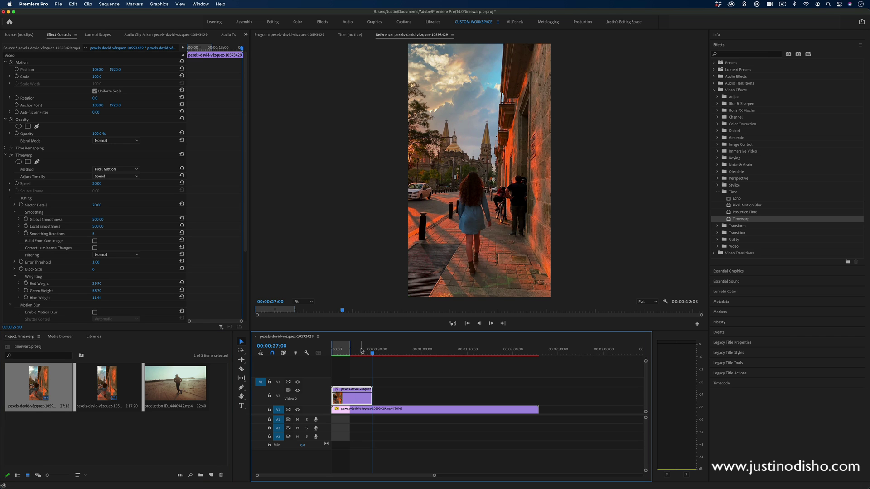
left_click_drag(361, 354, 332, 354)
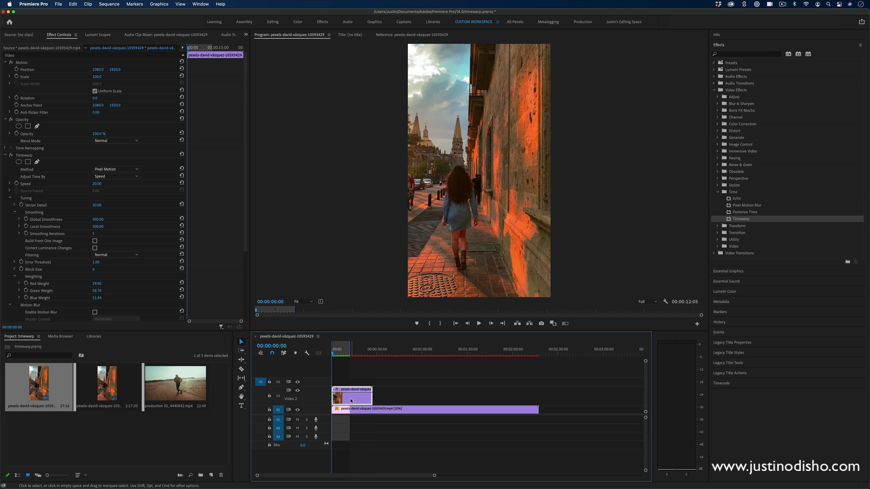
Step: Keyframe Timewarp Speed, ramping down to 20 at 00:00:02:20
left_click(17, 184)
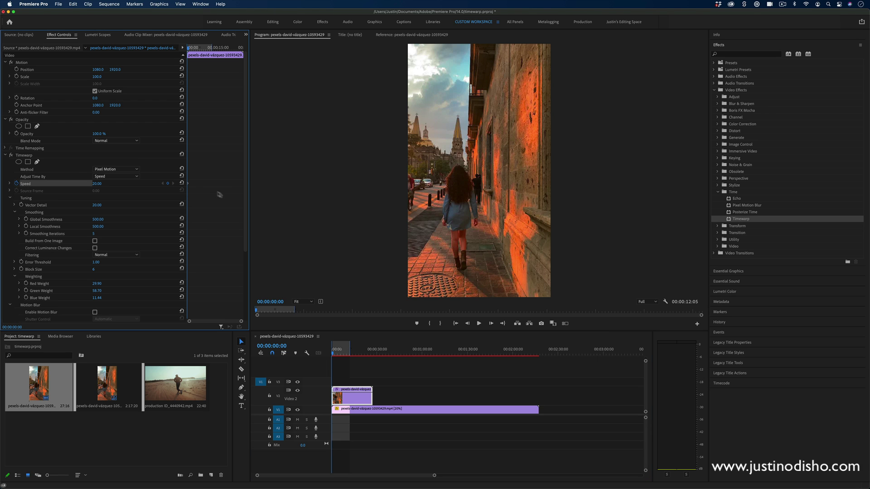
left_click(97, 184)
type("81")
key("Return")
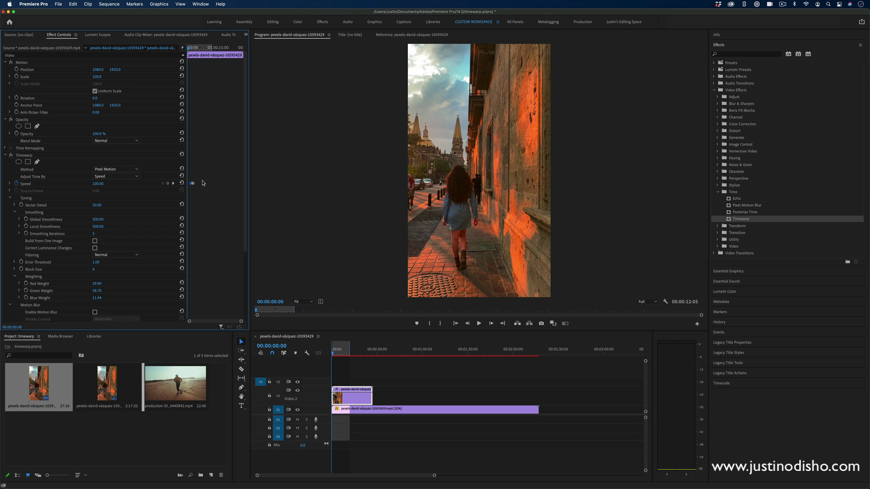
left_click(188, 45)
left_click_drag(188, 45, 191, 49)
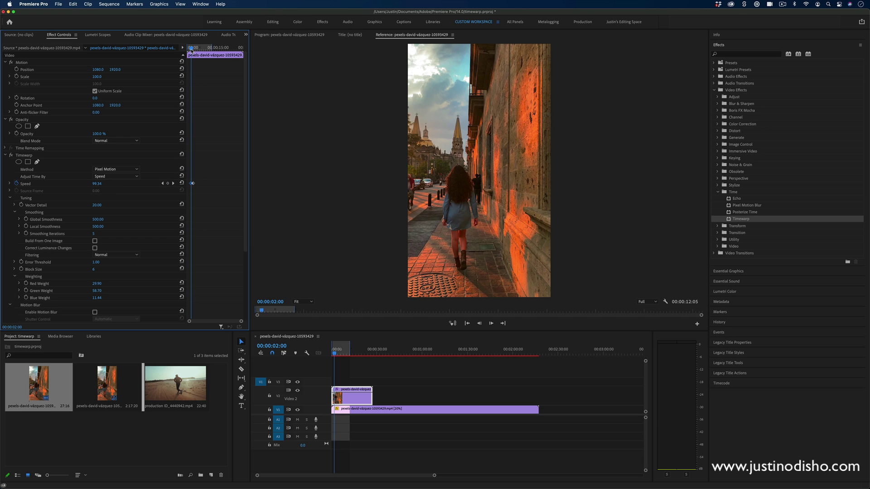
left_click_drag(241, 321, 220, 321)
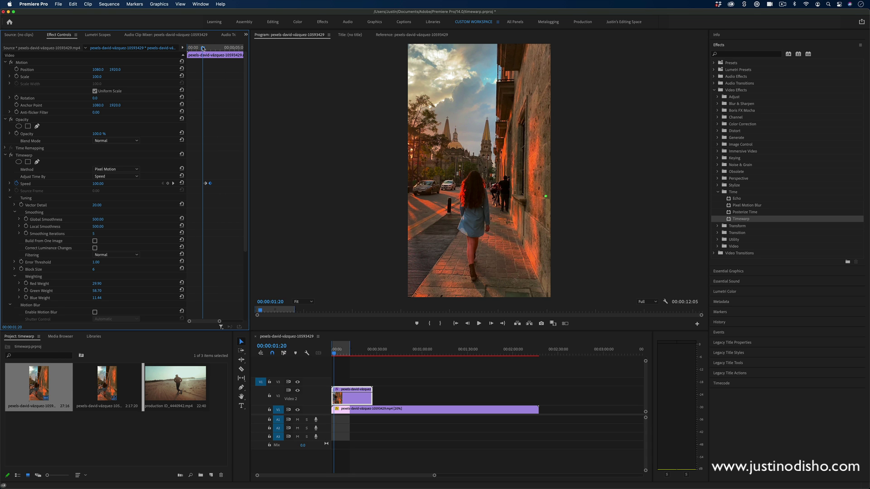
left_click_drag(202, 48, 212, 48)
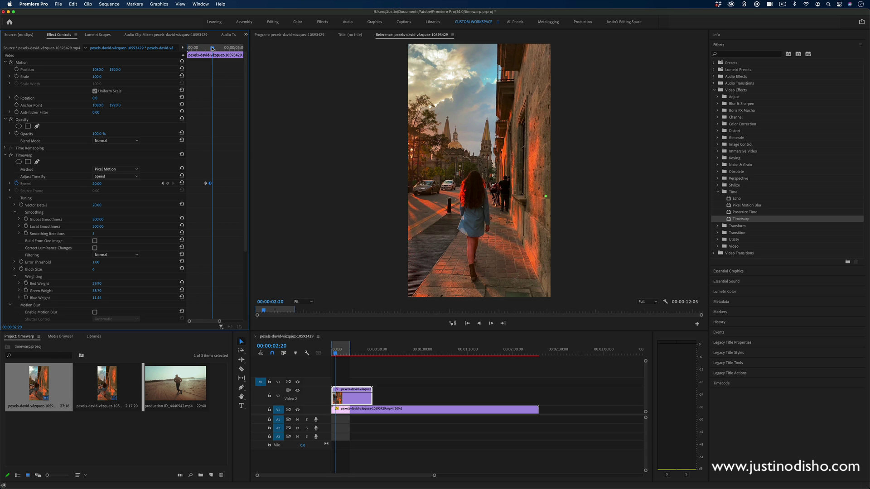
Step: Make both Speed keyframes Bezier and show the velocity graph for a smooth ramp
left_click_drag(218, 178, 202, 192)
right_click(211, 184)
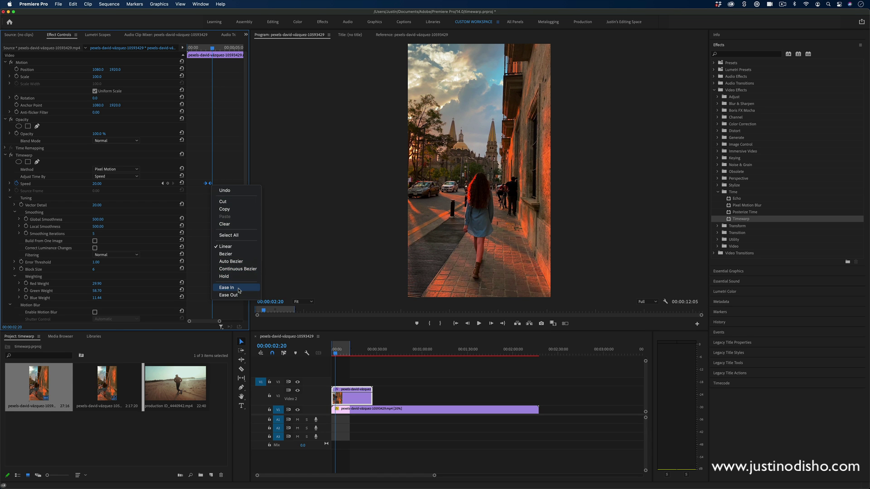
left_click(226, 254)
right_click(211, 185)
left_click(201, 209)
left_click(10, 184)
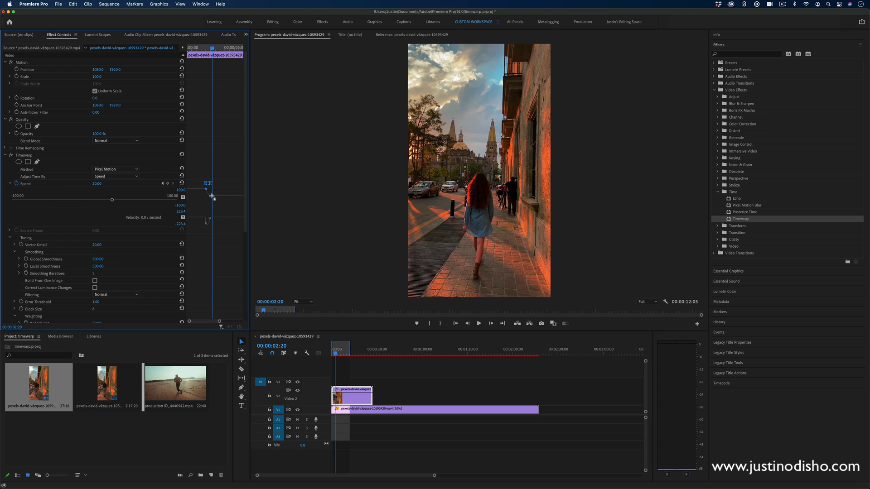
Step: Render previews of the Timewarp speed ramp
left_click_drag(212, 47, 206, 47)
left_click(291, 224)
key("Return")
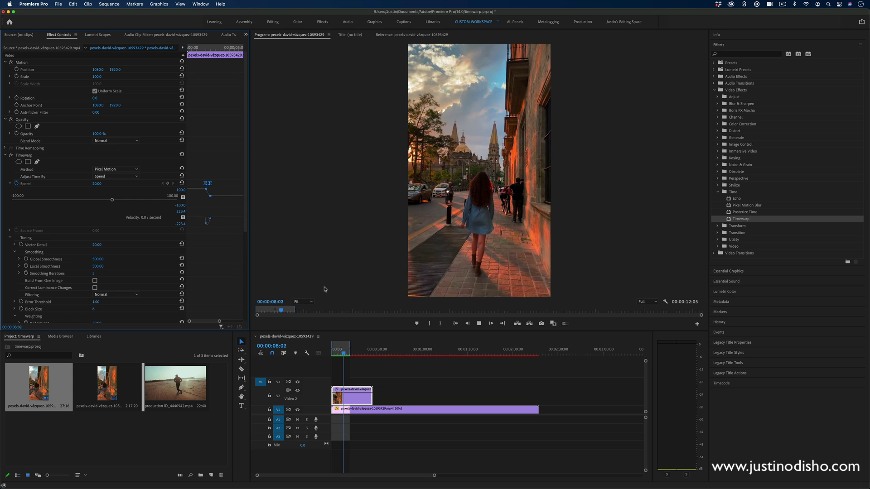
Step: Hide track V2 and display Time Remapping > Speed on the V1 clip
key("space")
left_click(298, 390)
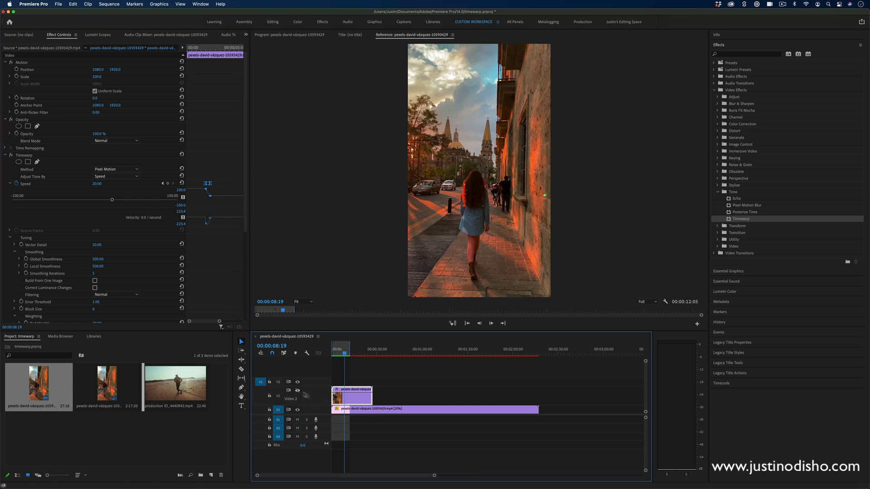
left_click(369, 412)
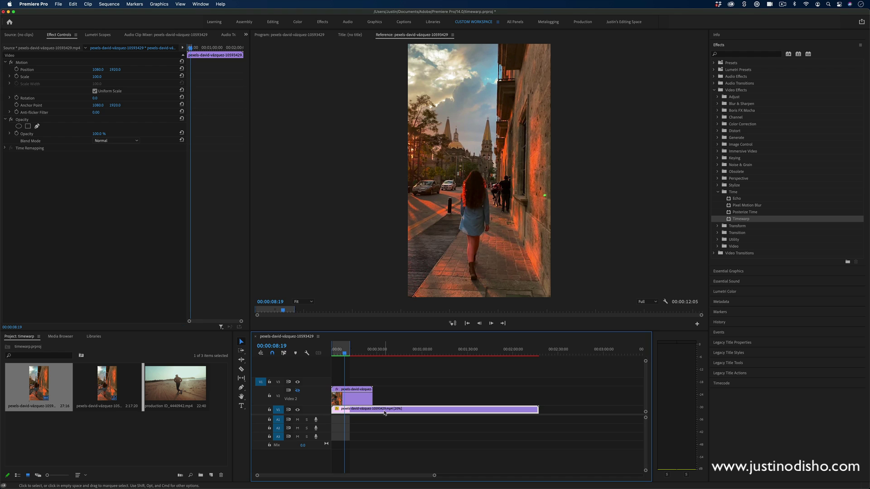
right_click(392, 409)
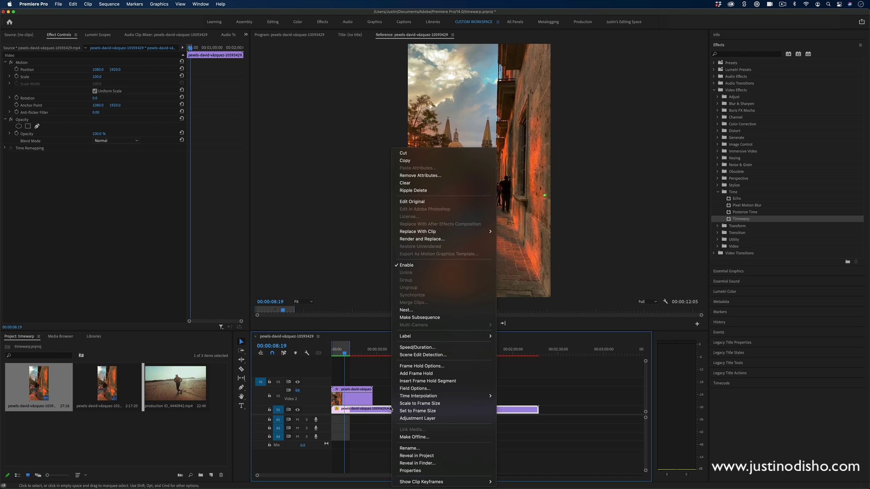
mouse_move(418, 399)
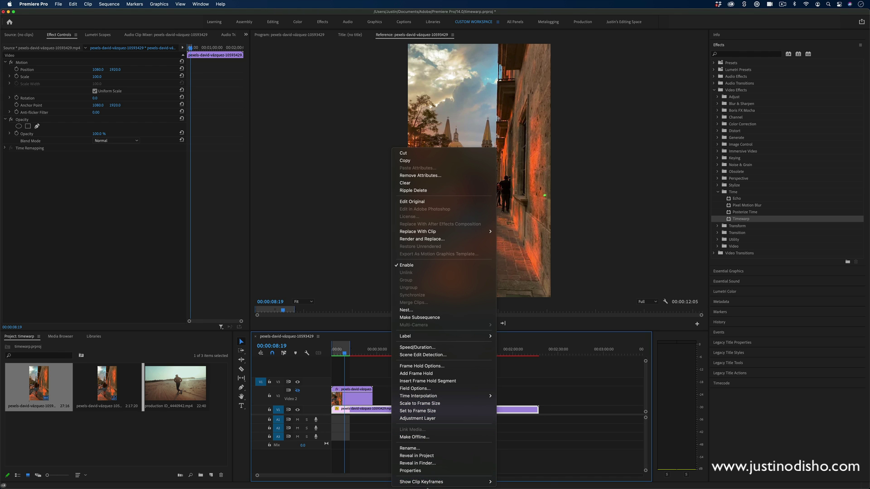
mouse_move(434, 483)
mouse_move(521, 482)
left_click(559, 482)
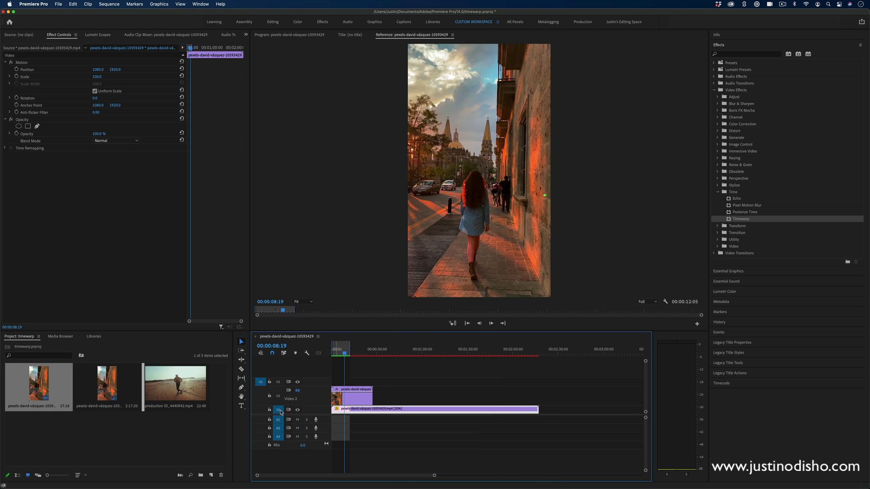
Step: Enlarge V1, add a speed keyframe, and raise the opening speed to about 225%
left_click_drag(327, 415, 347, 421)
key("super")
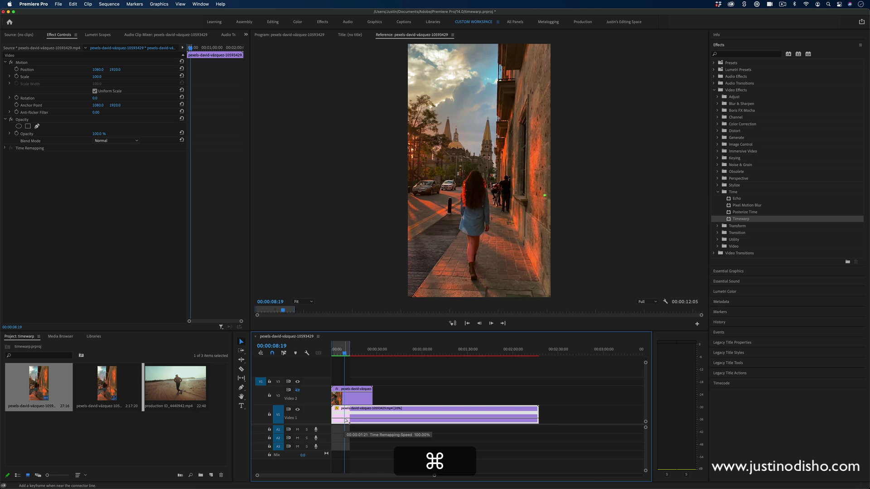
left_click(344, 421, "super")
left_click_drag(337, 421, 338, 417)
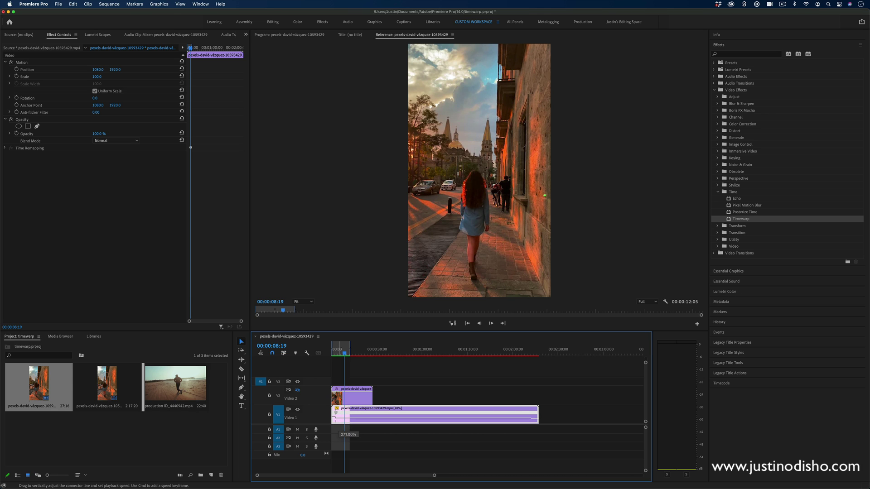
left_click_drag(348, 420, 350, 419)
Step: Add a second speed keyframe, speed up the following section, and preview the ramp
key("super")
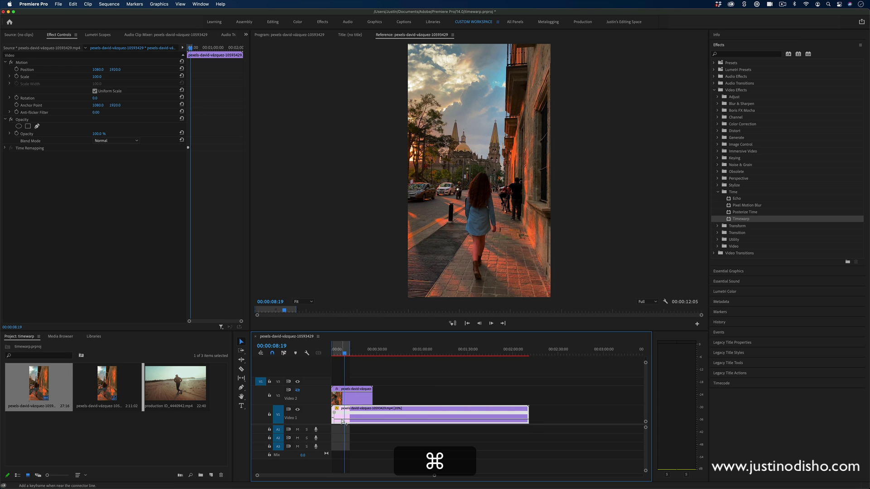
left_click(341, 420, "super")
left_click_drag(349, 420, 352, 417)
left_click_drag(437, 477, 310, 475)
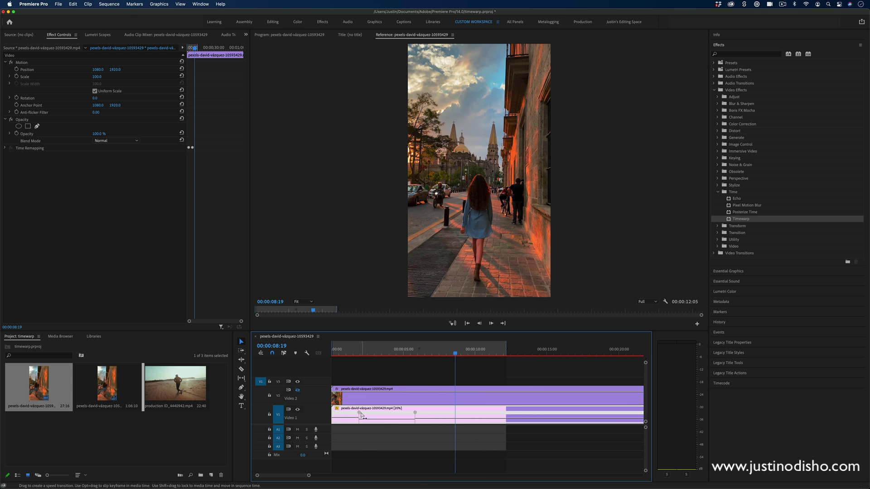
left_click_drag(363, 413, 362, 413)
key("space")
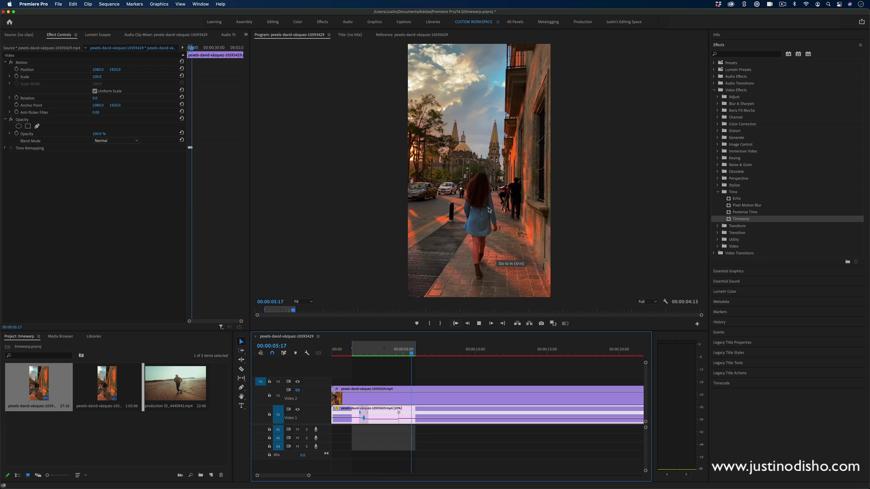
Step: Clear the sequence and restore the unedited walking clip on V1
key("backslash")
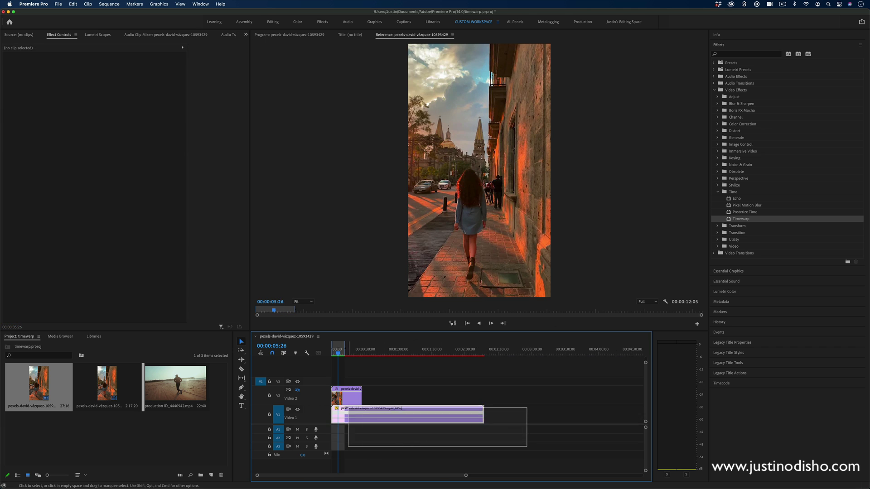
left_click_drag(382, 388, 337, 417)
key("BackSpace")
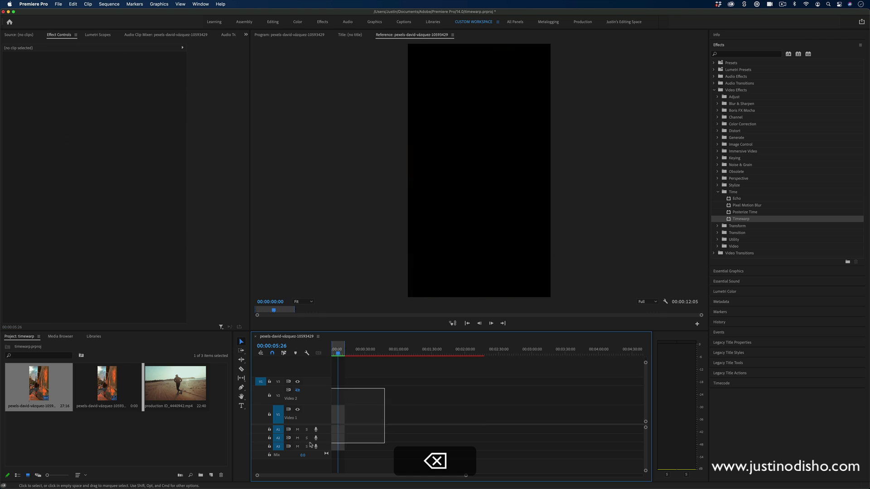
key("super+z")
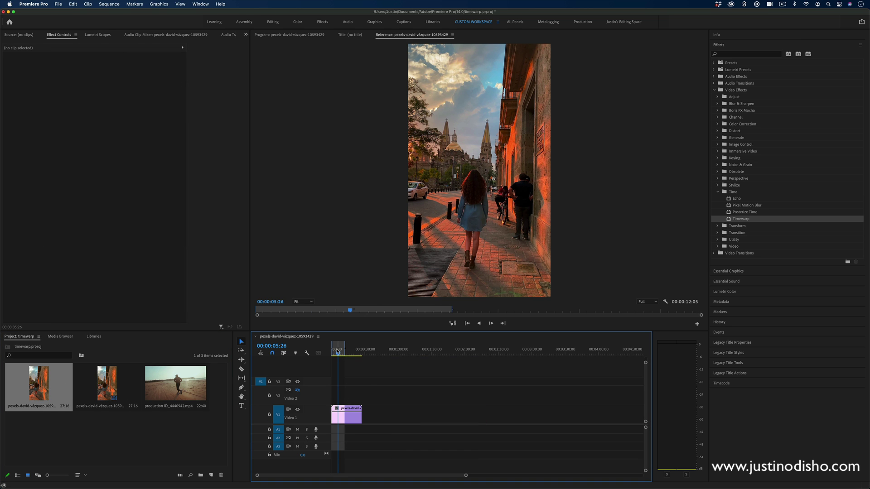
Step: Razor the clip at two points and move the last piece later, leaving a gap
left_click_drag(465, 476, 328, 476)
key("space")
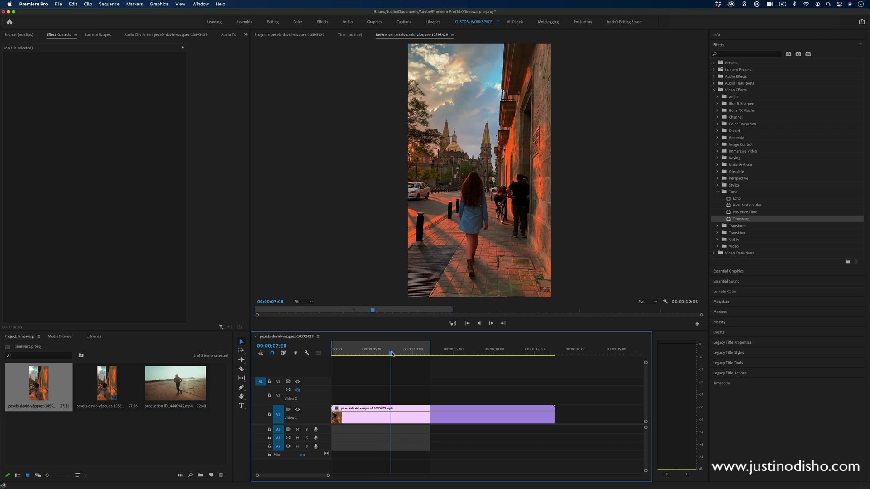
key("c")
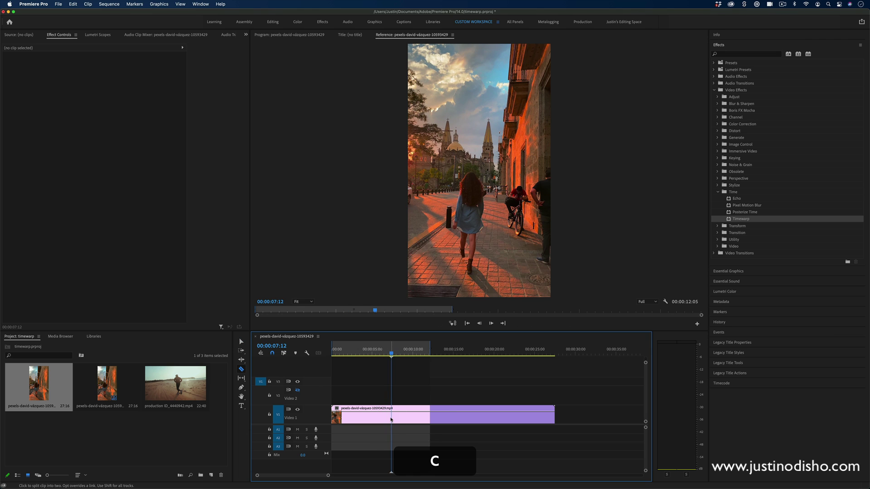
left_click(392, 419)
left_click(419, 419)
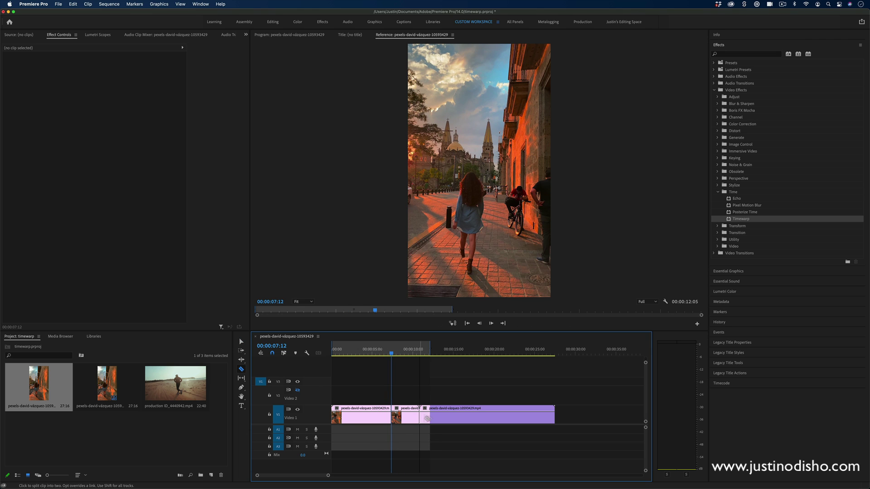
key("v")
left_click_drag(444, 419, 508, 420)
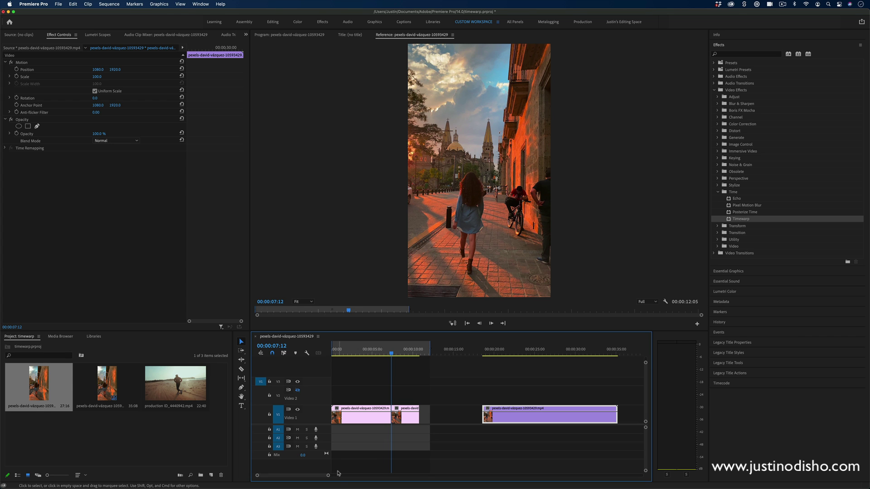
Step: Slow the middle piece to 20% with Optical Flow, then place the last piece after it on V1
right_click(406, 419)
left_click(430, 347)
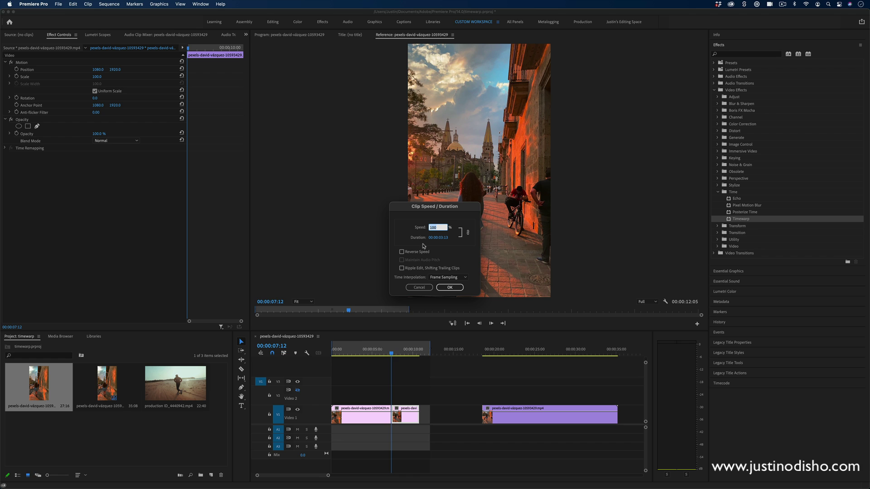
type("20")
left_click(447, 277)
left_click(454, 300)
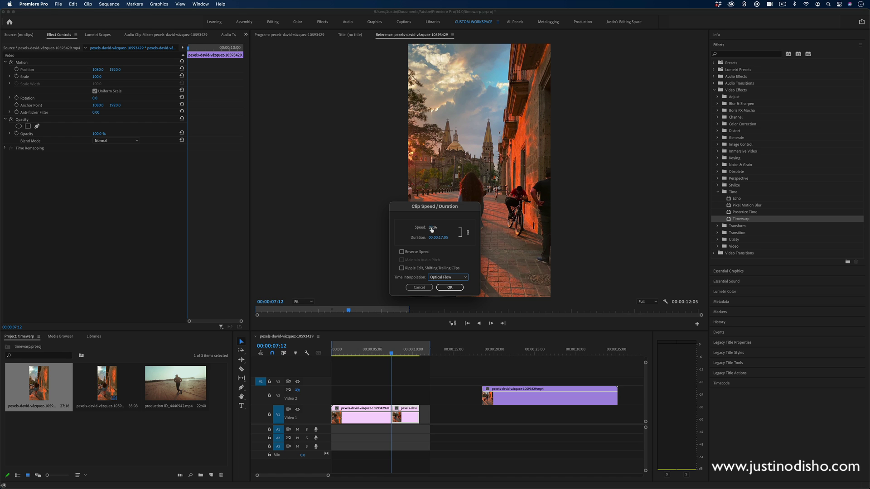
left_click(454, 286)
left_click_drag(505, 395, 552, 417)
Step: Change the middle piece to 15% speed with Ripple Edit, then trim its end so the last piece follows
key("minus")
right_click(397, 414)
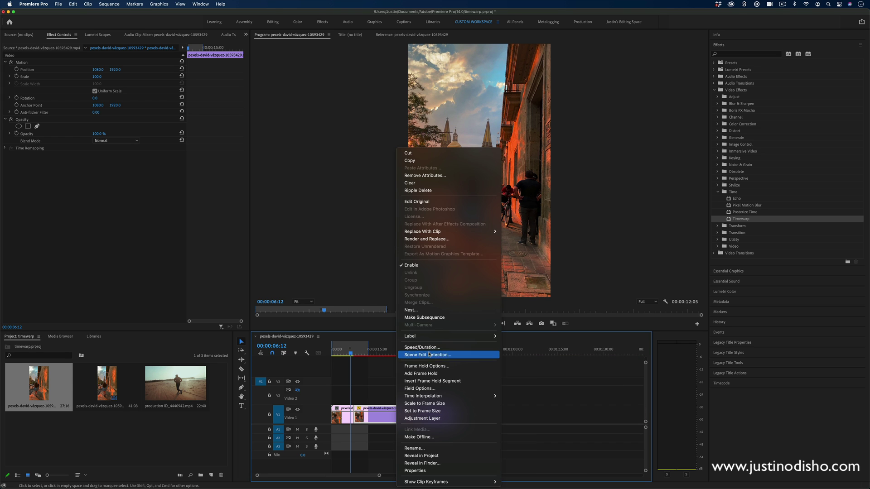
left_click(436, 347)
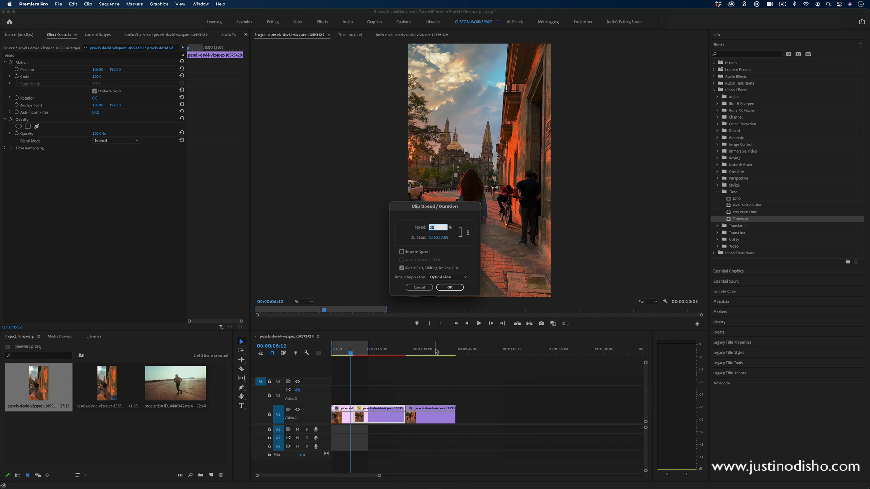
left_click(401, 268)
type("15")
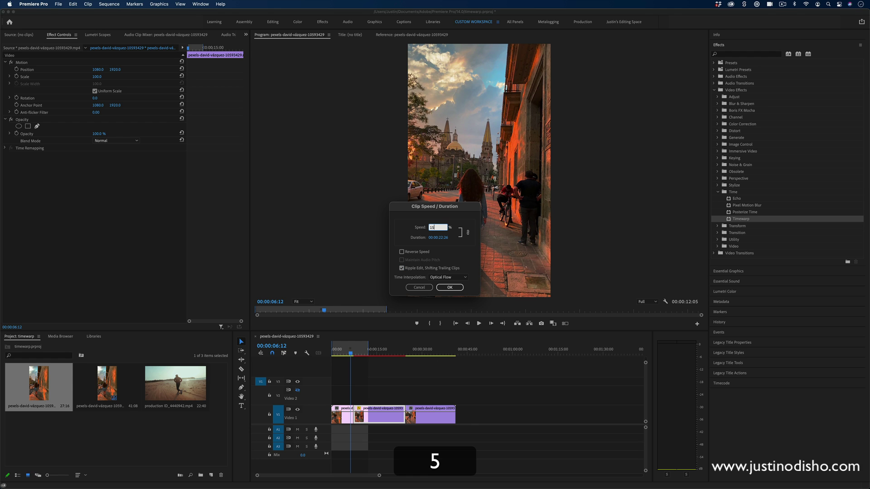
left_click(459, 287)
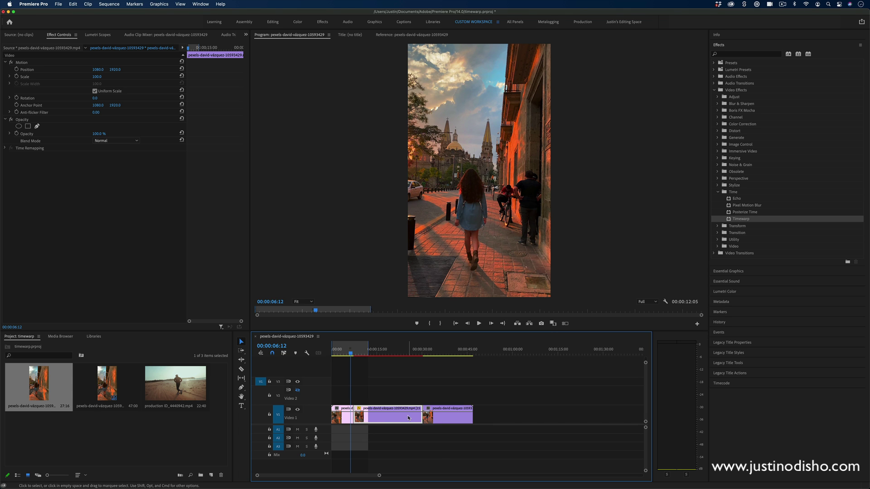
left_click_drag(422, 416, 404, 417)
left_click_drag(401, 354, 350, 354)
key("space")
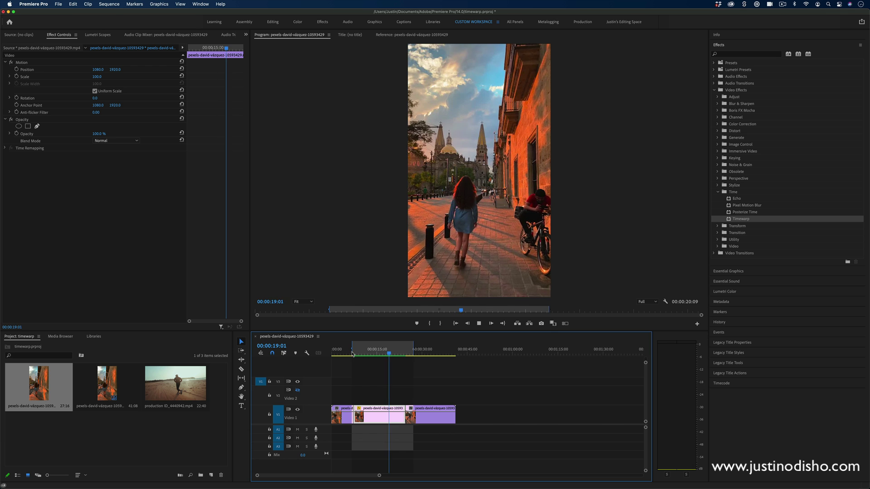
left_click(353, 354)
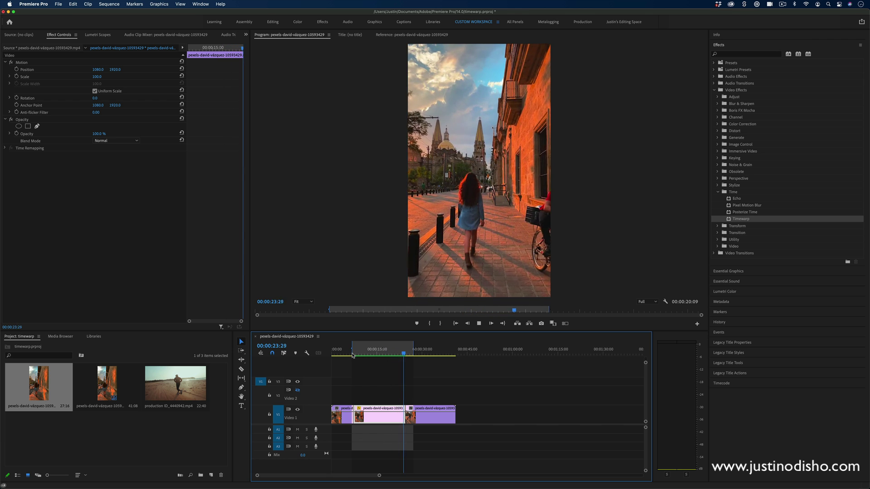
key("space")
left_click_drag(352, 356, 330, 357)
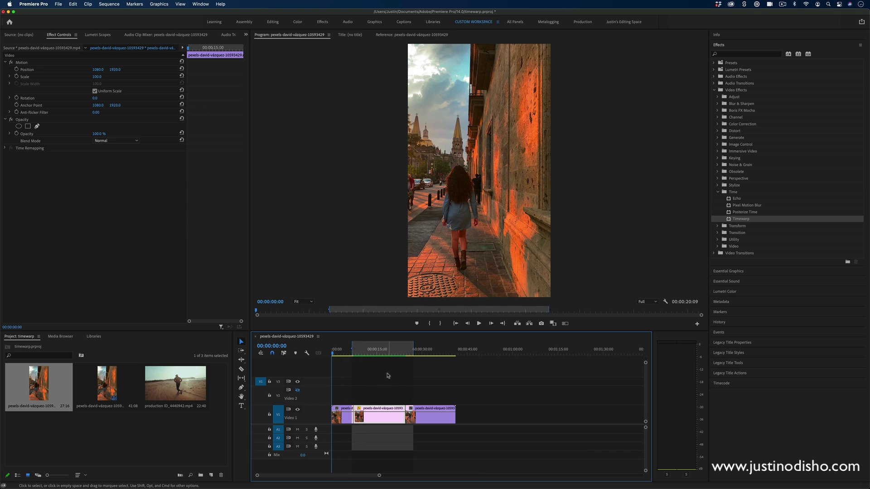
left_click(367, 354)
key("space")
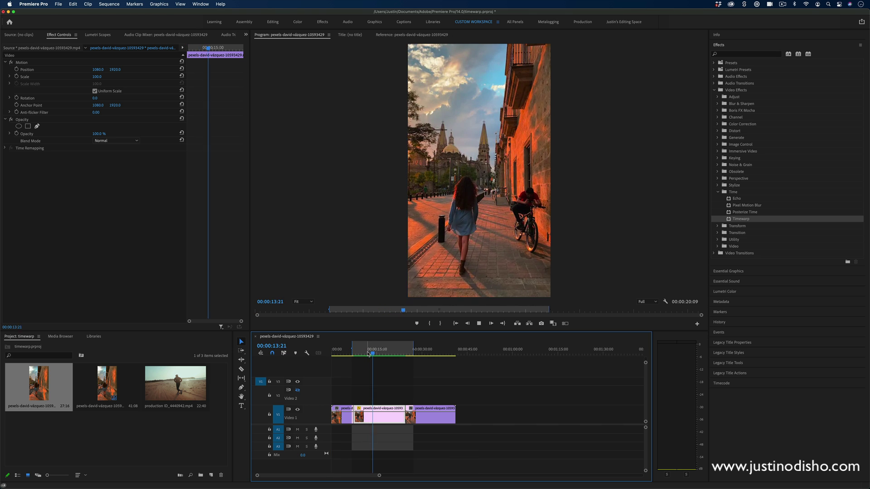
key("space")
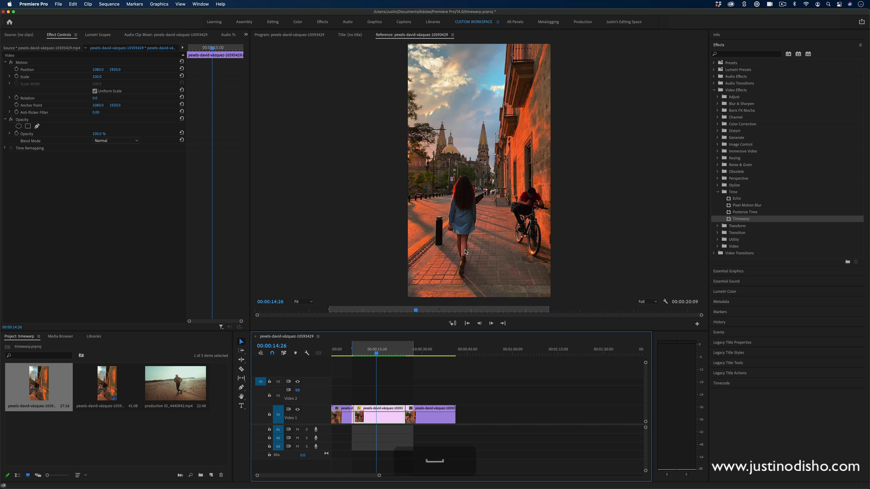
key("space")
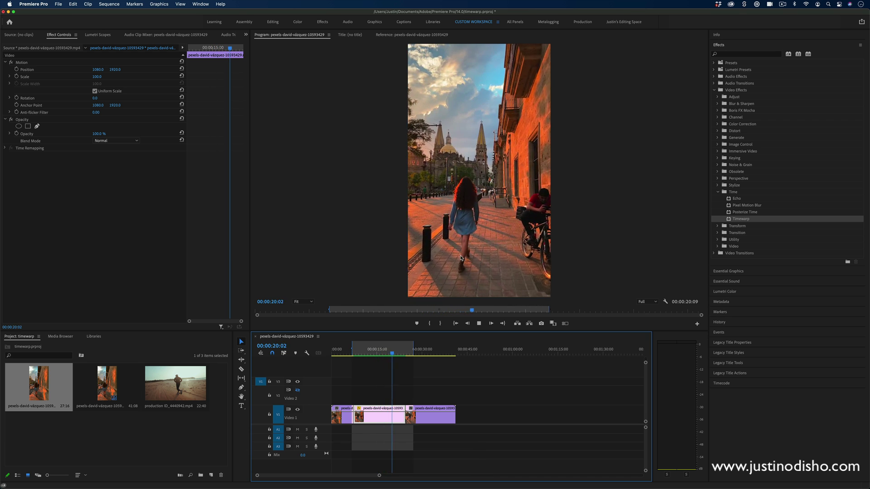
key("space")
left_click(356, 353)
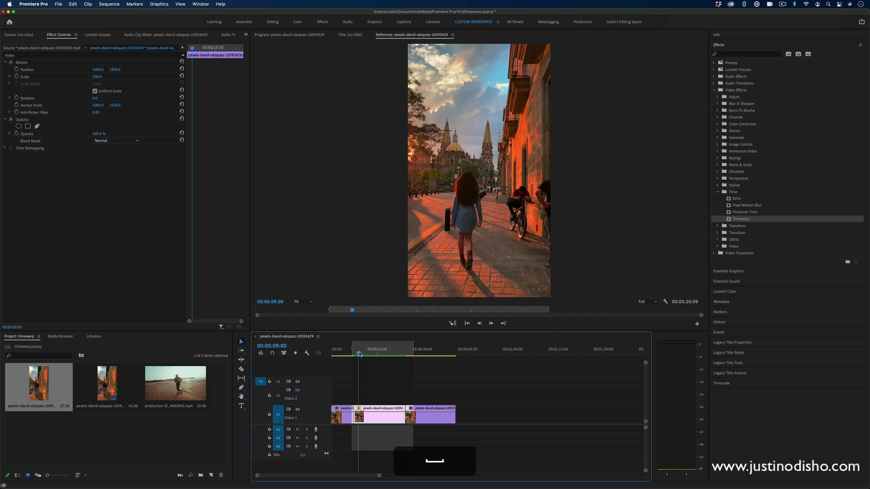
key("space")
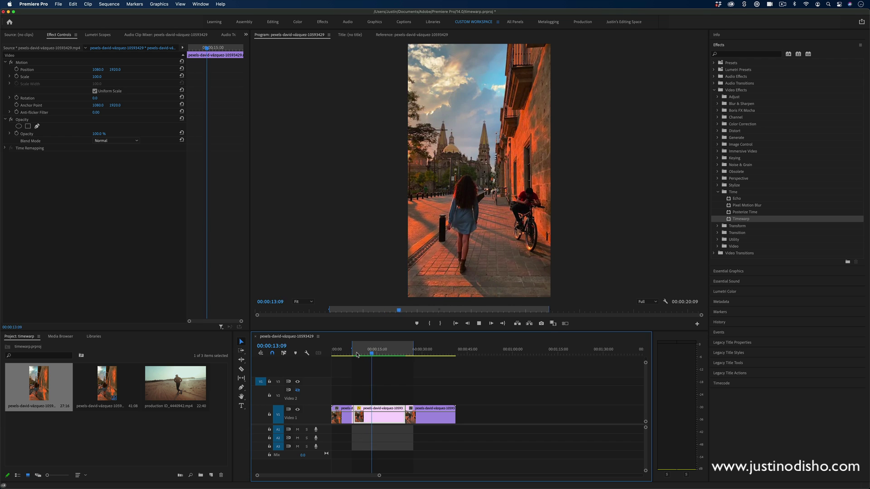
key("space")
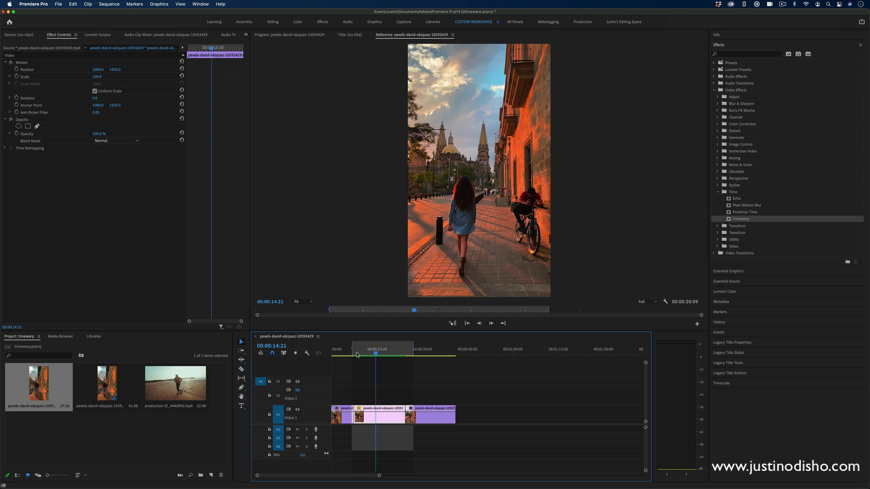
key("space")
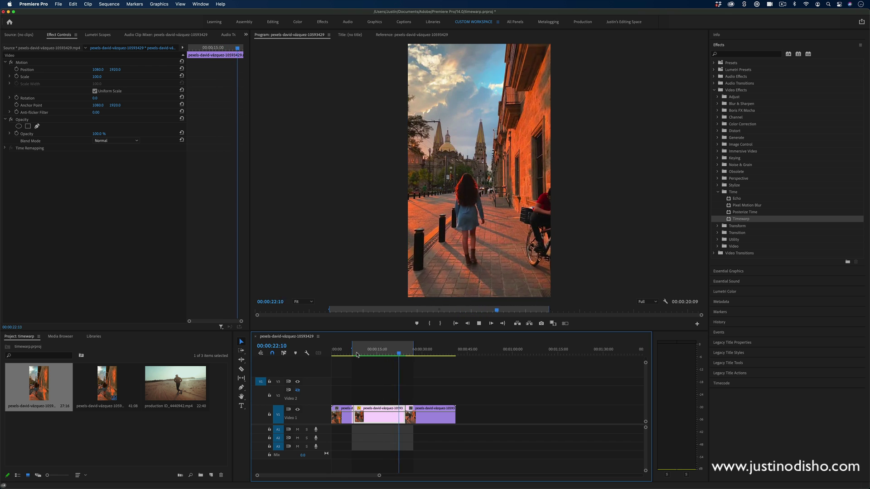
key("space")
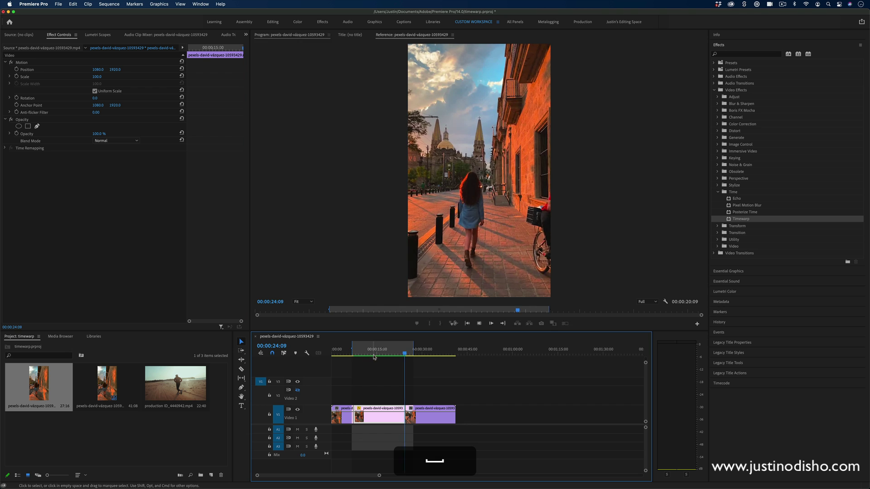
left_click(367, 353)
key("space")
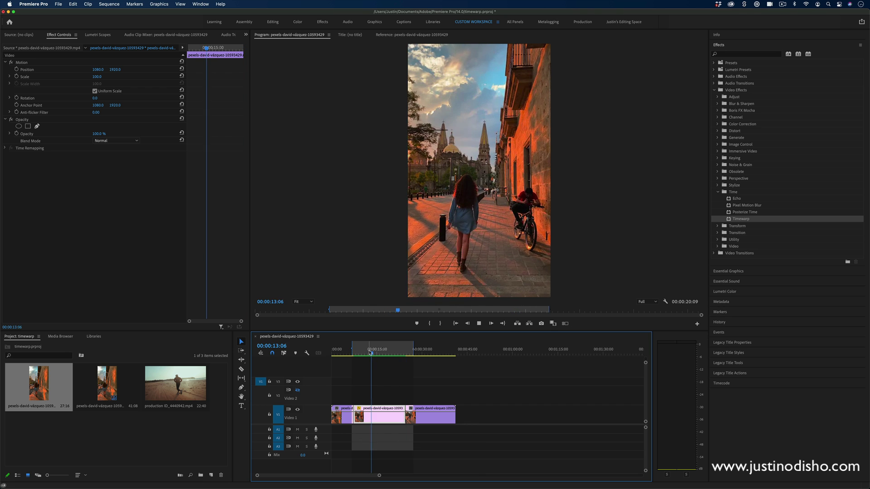